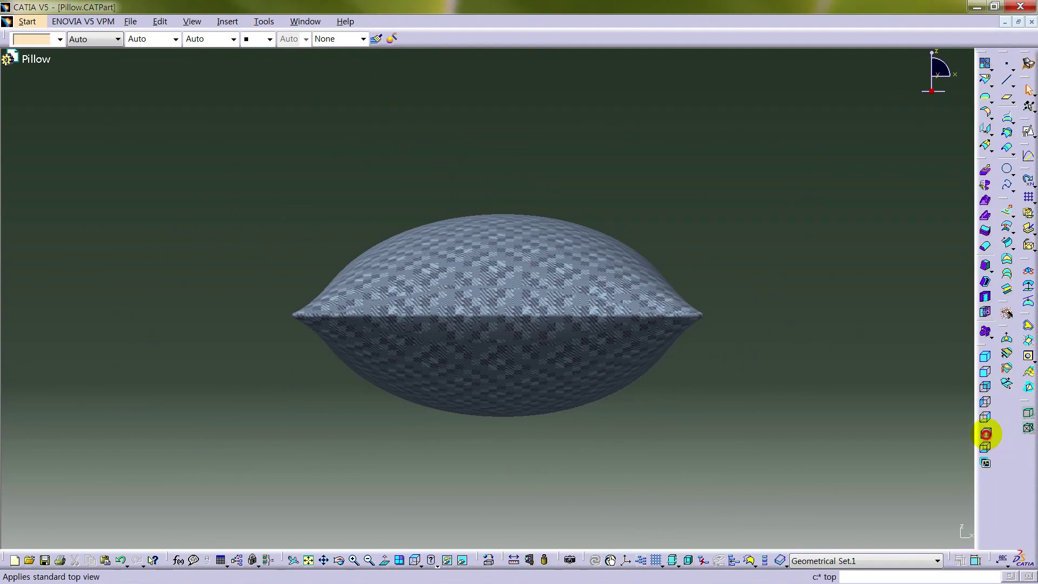
- Examine the finished pillow model from the top, at an angle and in a four-view layout with a top view
{"action": "left_click", "coordinate": [986, 434]}
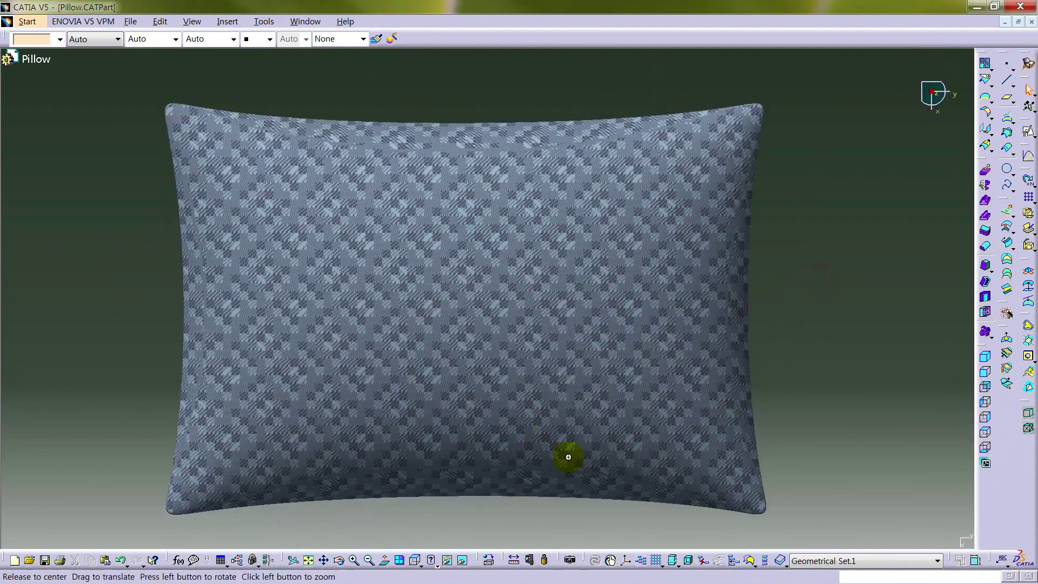
{"action": "middle_click_drag", "start_coordinate": [563, 454], "coordinate": [454, 381]}
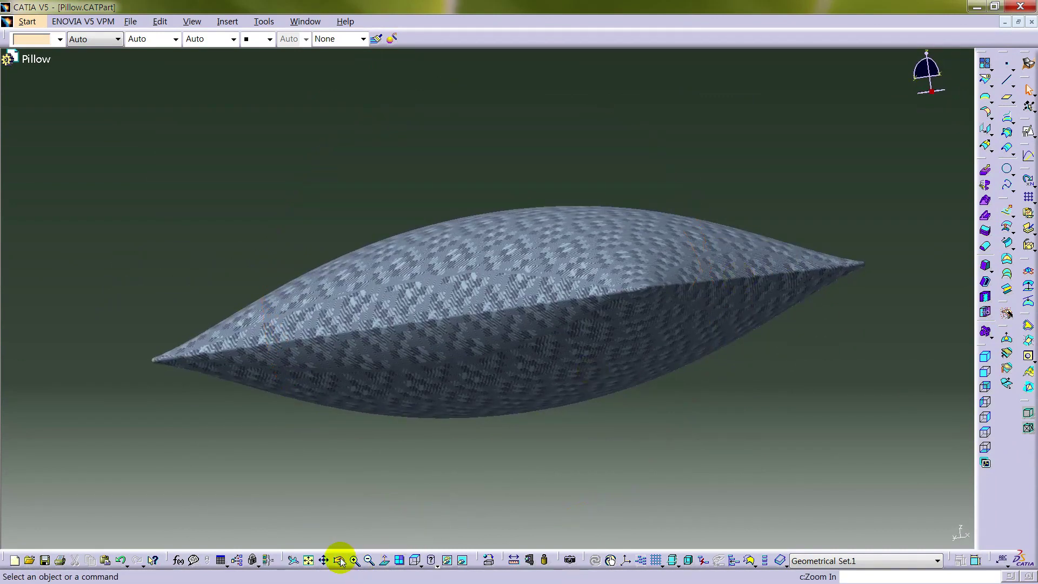
{"action": "left_click", "coordinate": [308, 560]}
{"action": "middle_click_drag", "start_coordinate": [468, 433], "coordinate": [547, 402]}
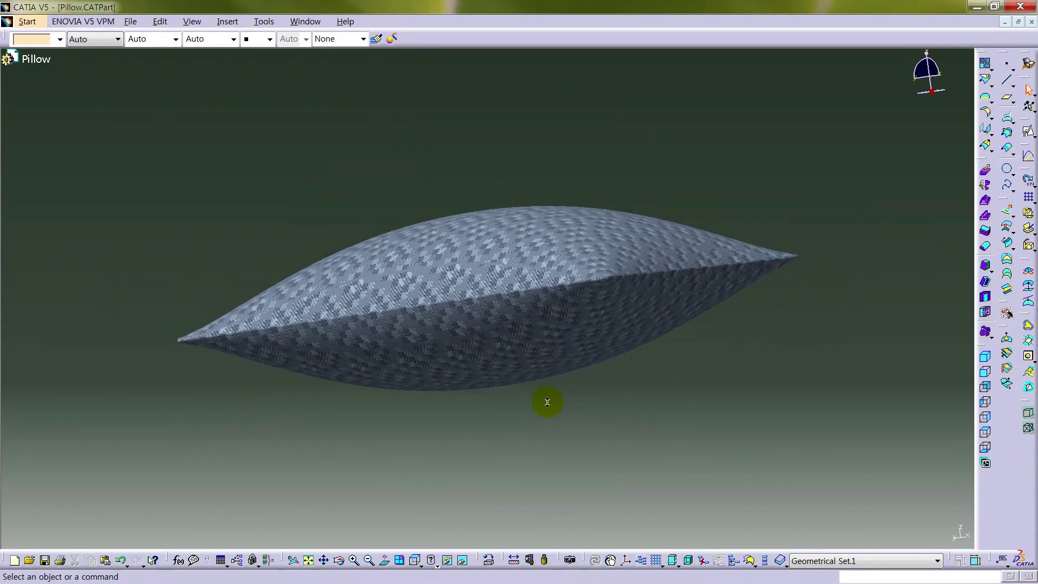
{"action": "left_click", "coordinate": [399, 559]}
{"action": "left_click", "coordinate": [884, 237]}
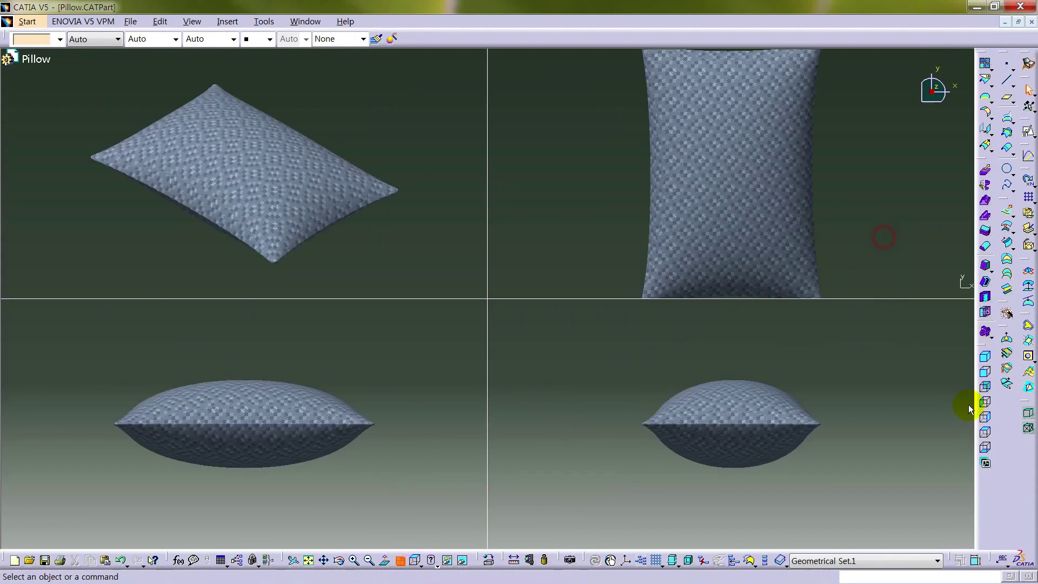
{"action": "left_click", "coordinate": [985, 433]}
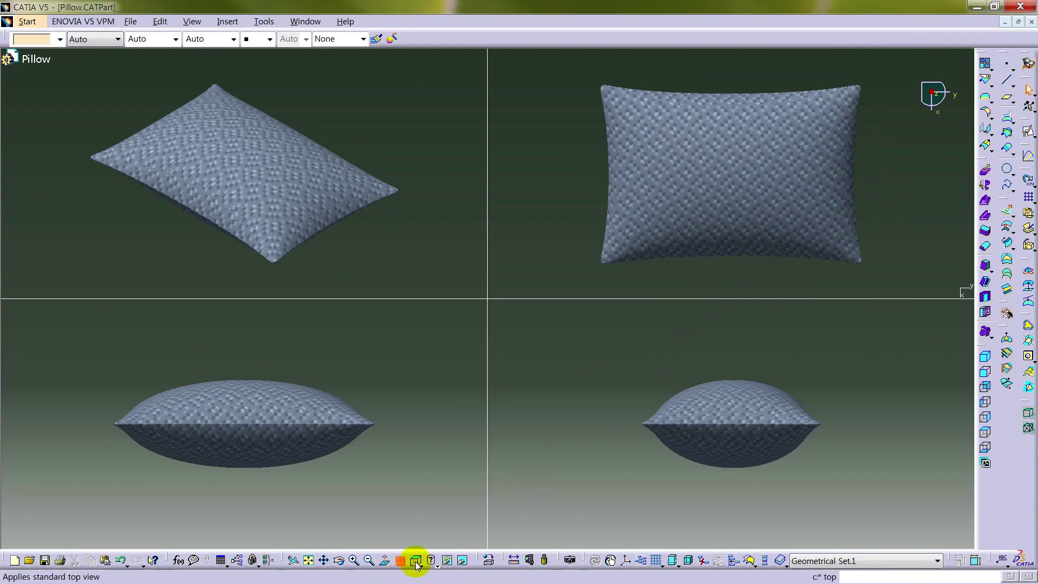
- Display the pillow in shading with edges and inspect it at an angle in a single view
{"action": "left_click", "coordinate": [432, 562]}
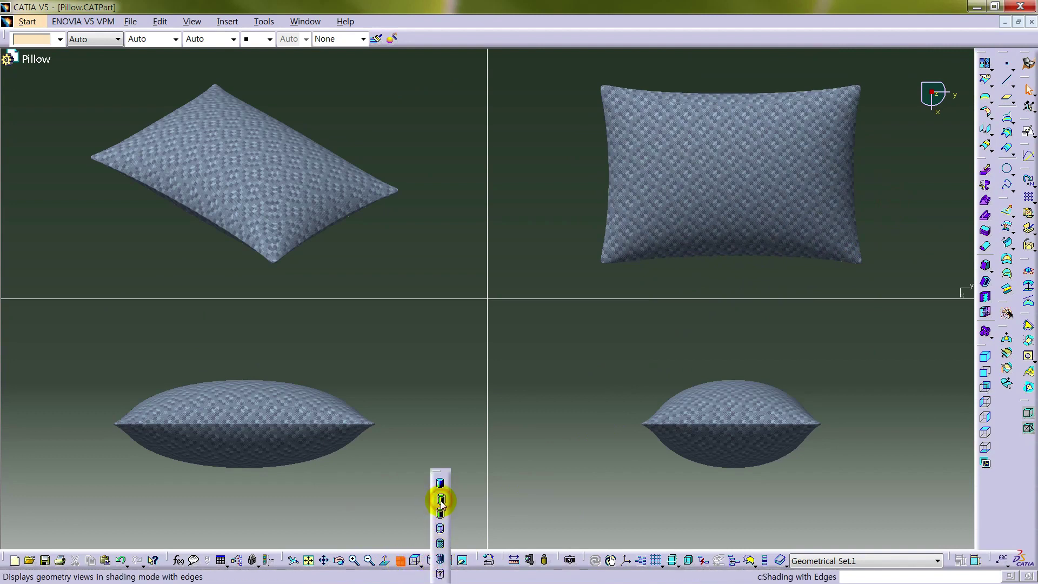
{"action": "left_click", "coordinate": [440, 500]}
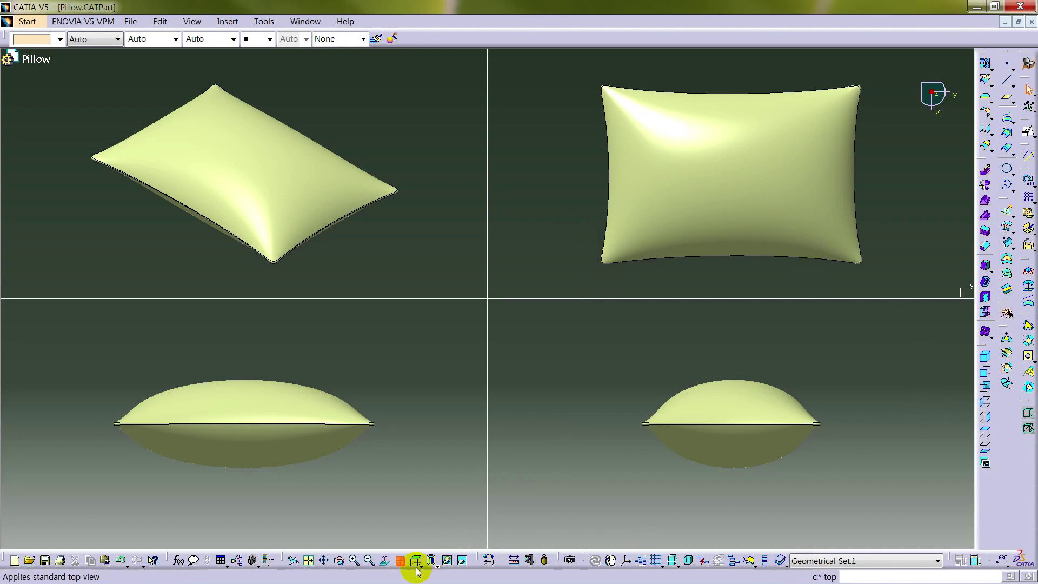
{"action": "left_click", "coordinate": [401, 560]}
{"action": "middle_click_drag", "start_coordinate": [541, 466], "coordinate": [303, 357]}
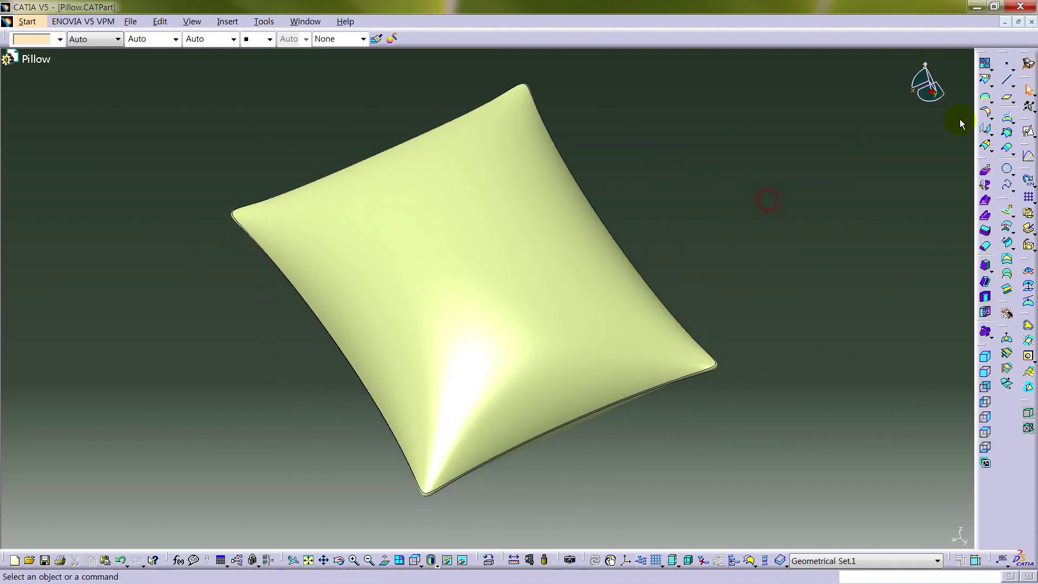
- Create a new Generative Shape Design part named Part2 with a geometrical set
{"action": "left_click", "coordinate": [1029, 62]}
{"action": "left_click", "coordinate": [838, 379]}
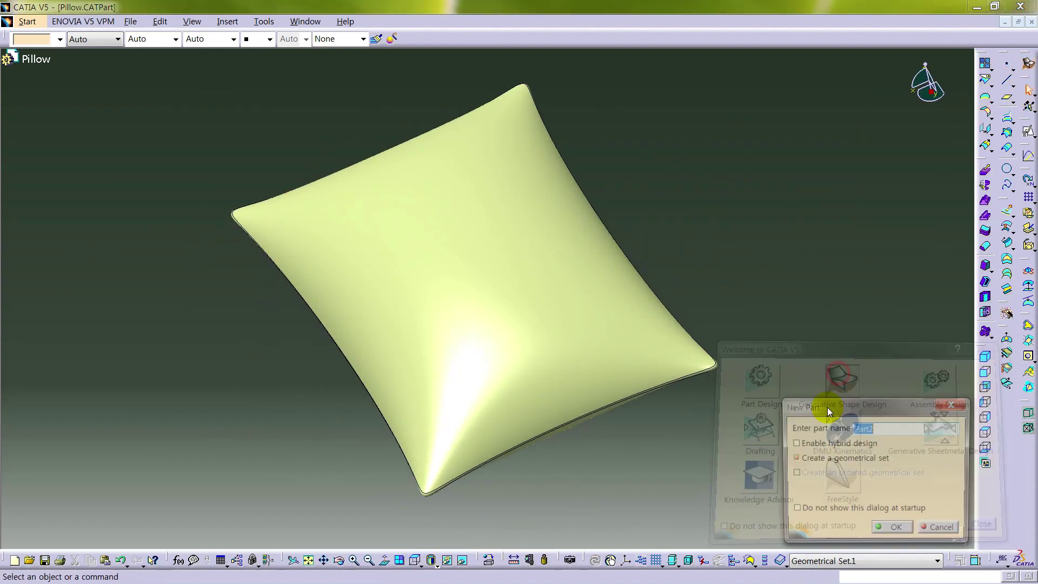
{"action": "left_click", "coordinate": [879, 532]}
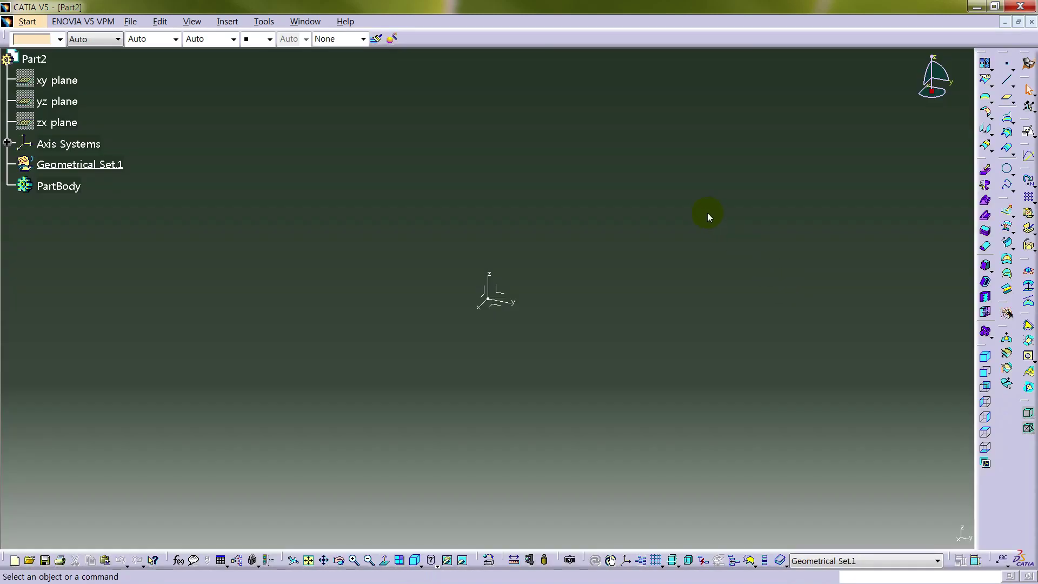
- Create a positioned sketch on the absolute axis system's XY plane with the directions swapped and V reversed
{"action": "left_click", "coordinate": [1029, 131]}
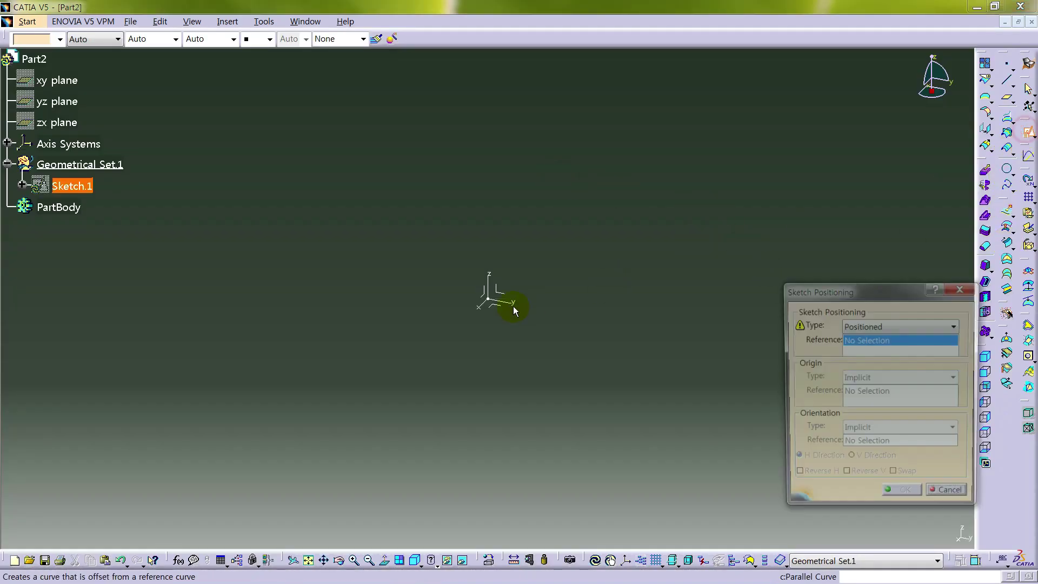
{"action": "left_click", "coordinate": [498, 310]}
{"action": "left_click", "coordinate": [895, 477]}
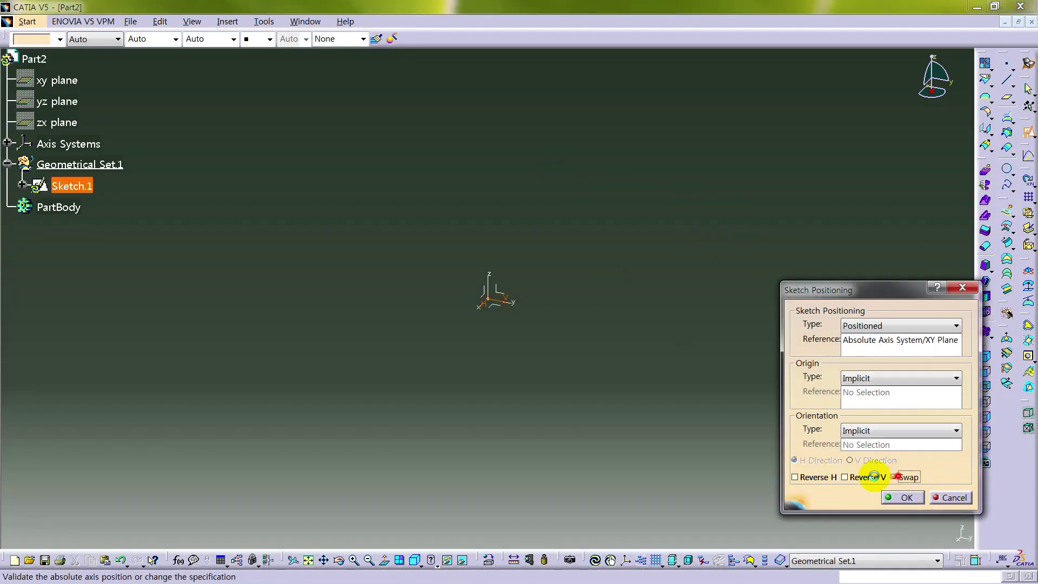
{"action": "left_click", "coordinate": [852, 477]}
{"action": "left_click", "coordinate": [899, 497]}
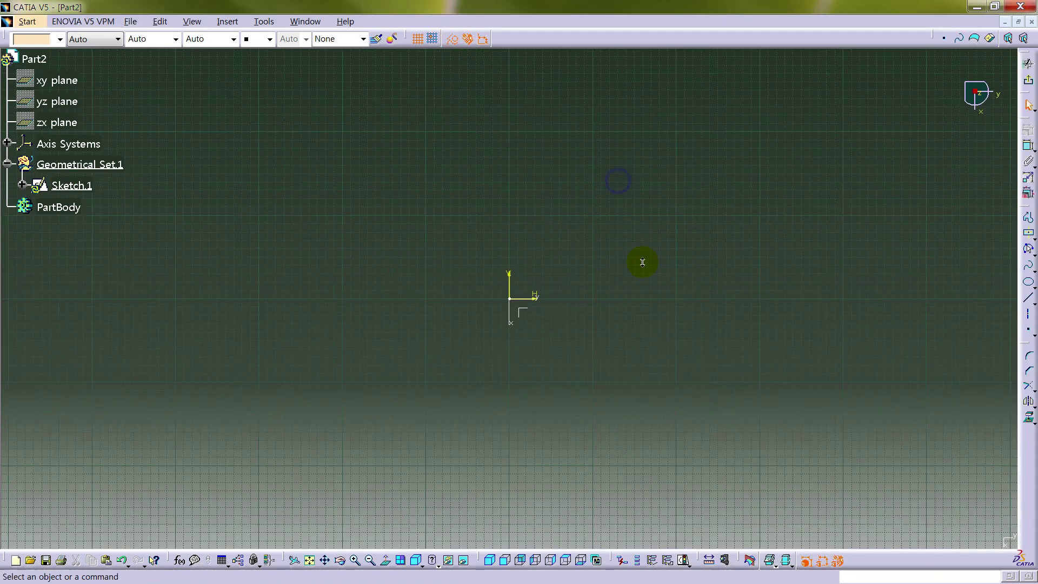
- Draw a centered construction rectangle on the sketch origin, about 608 mm wide and 441 mm high
{"action": "left_click", "coordinate": [1027, 237]}
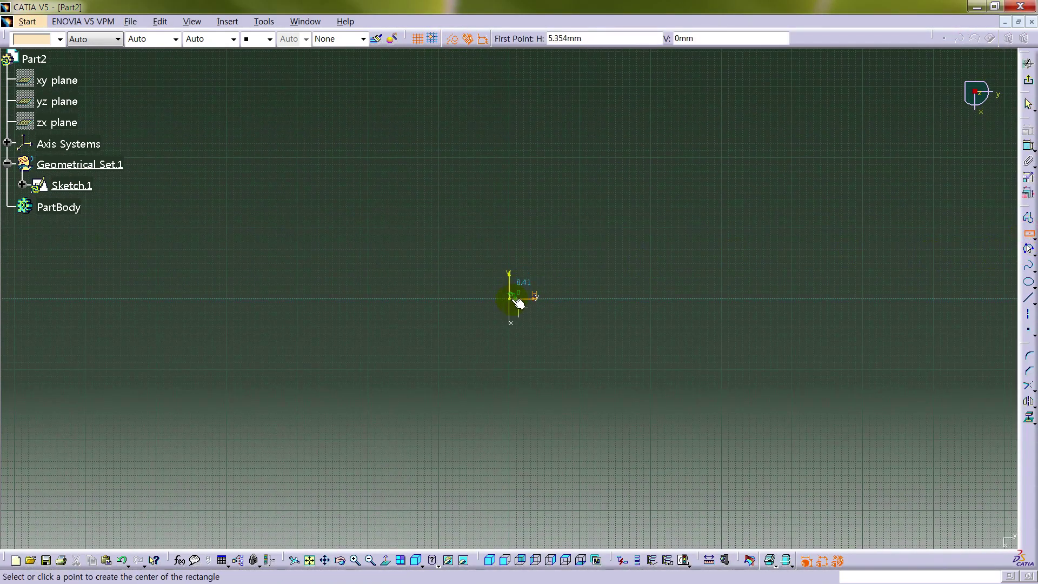
{"action": "left_click", "coordinate": [509, 298]}
{"action": "left_click", "coordinate": [724, 455]}
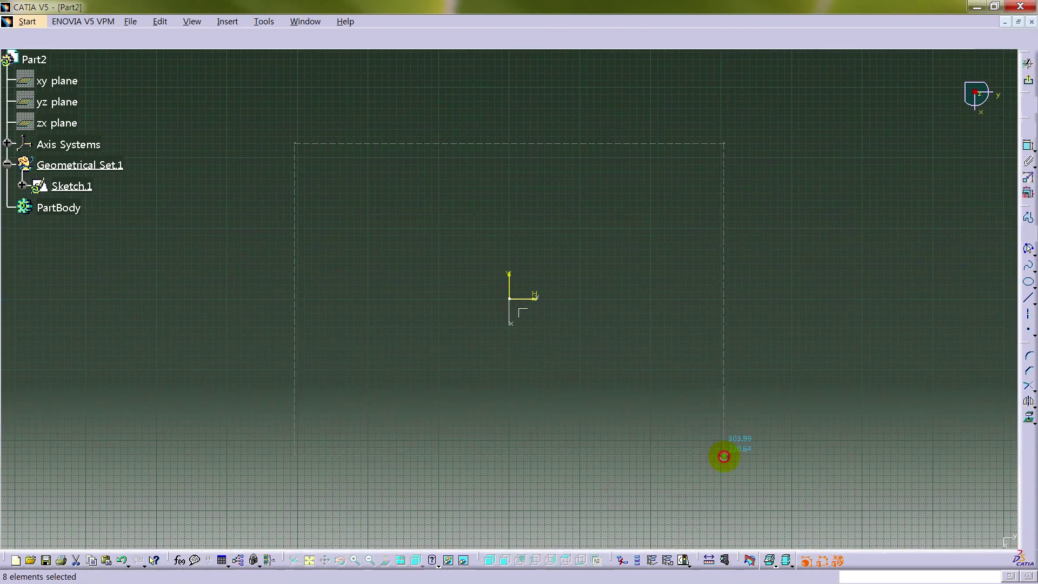
- Dimension the construction rectangle's width and height
{"action": "left_click", "coordinate": [1020, 151]}
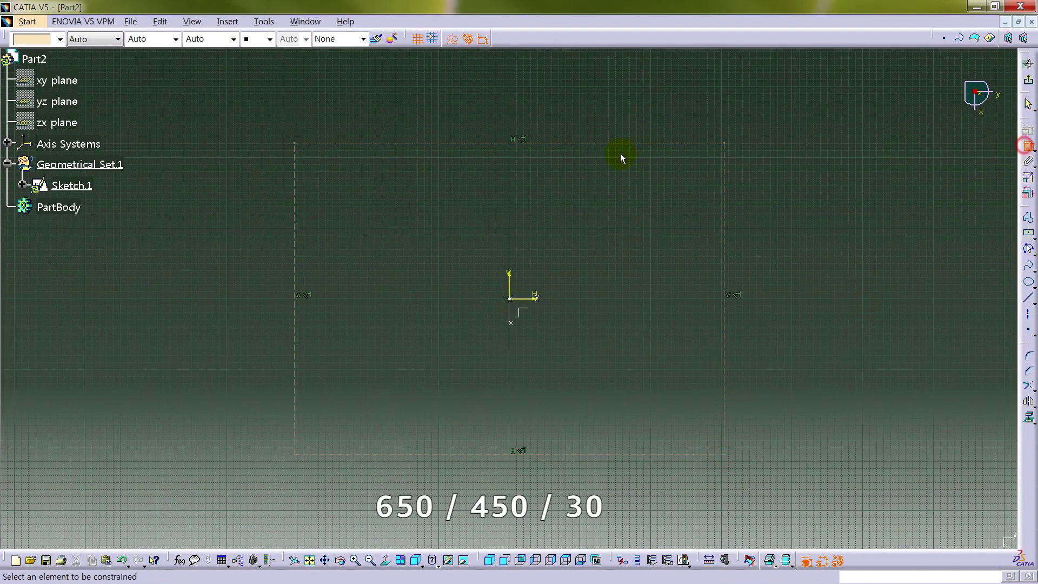
{"action": "left_click", "coordinate": [582, 143]}
{"action": "left_click", "coordinate": [544, 113]}
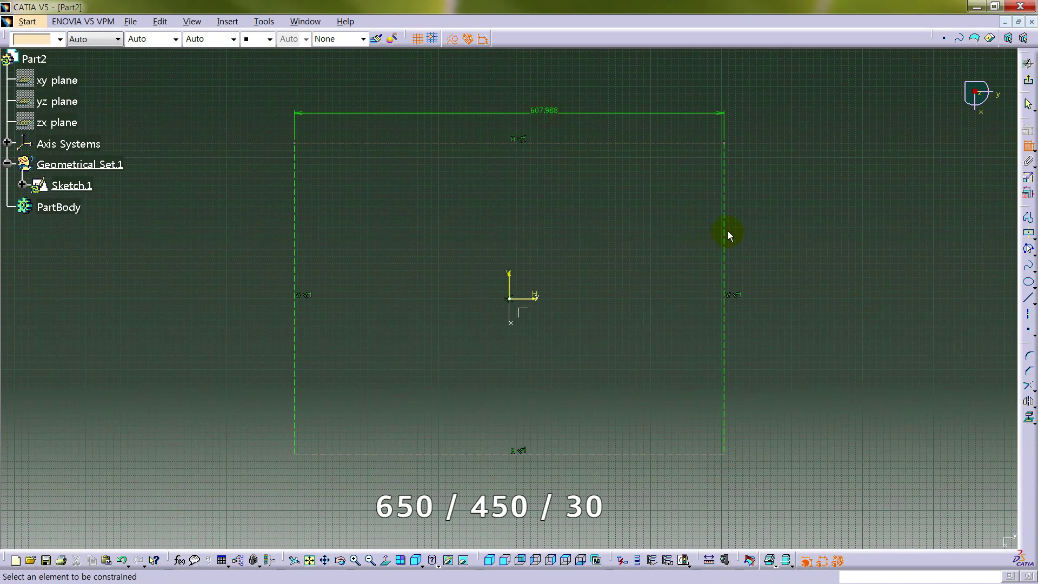
{"action": "left_click", "coordinate": [724, 228]}
{"action": "left_click", "coordinate": [773, 255]}
- Set the rectangle's height to 450 mm and its width to 650 mm
{"action": "double_click", "coordinate": [774, 254]}
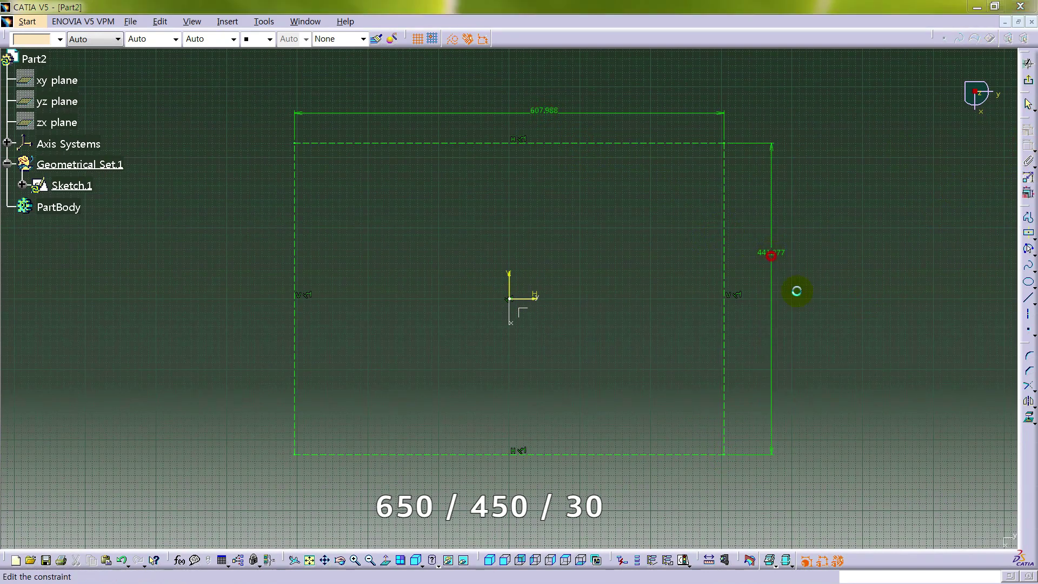
{"action": "type", "text": "450"}
{"action": "key", "text": "Return"}
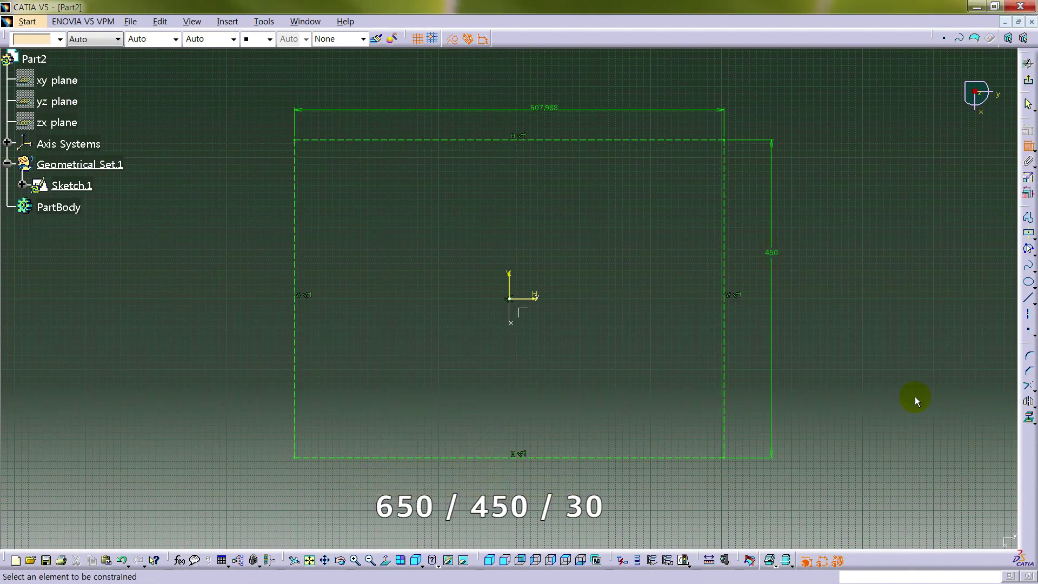
{"action": "double_click", "coordinate": [538, 106]}
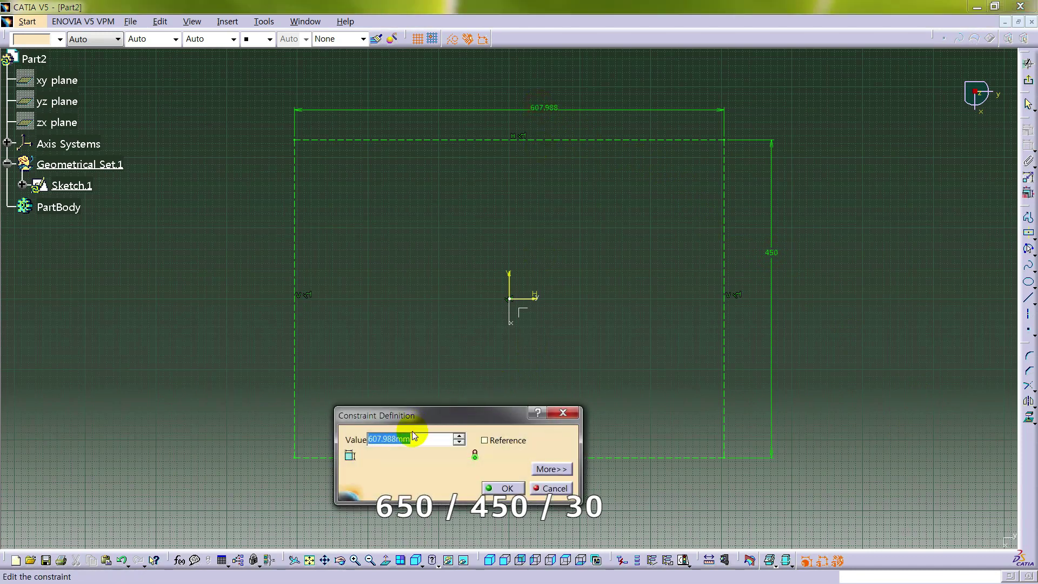
{"action": "type", "text": "650"}
{"action": "key", "text": "Return"}
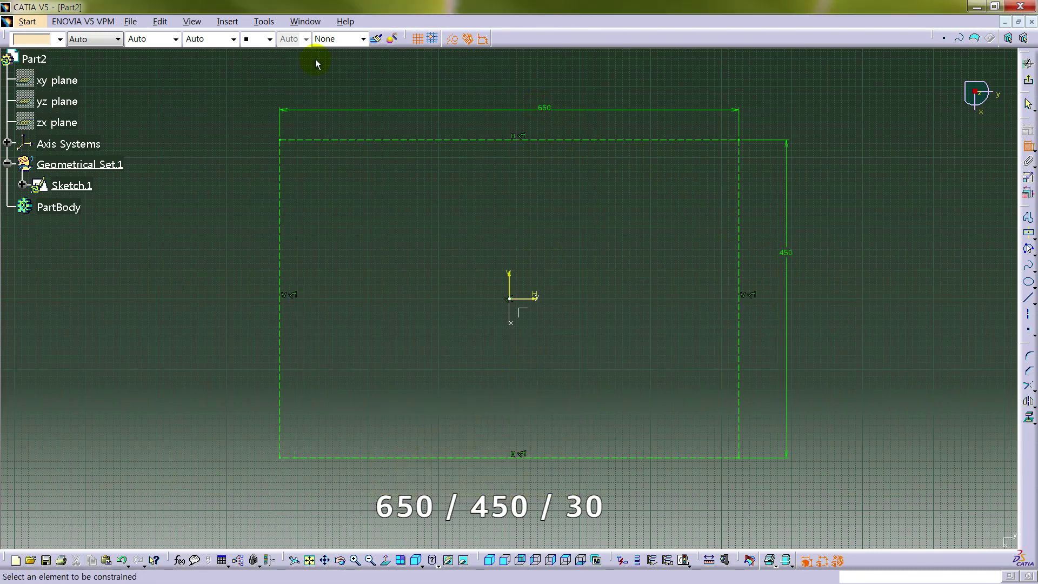
- Turn off construction mode and draw an arc between the rectangle's upper corners, bowing inward by about 30 mm
{"action": "left_click", "coordinate": [454, 39]}
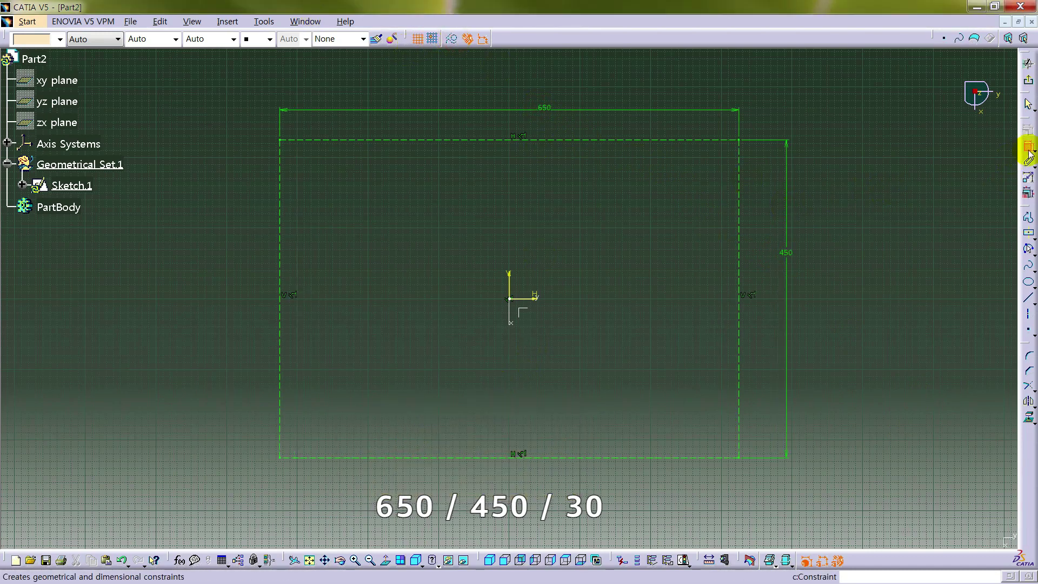
{"action": "left_click", "coordinate": [1028, 249]}
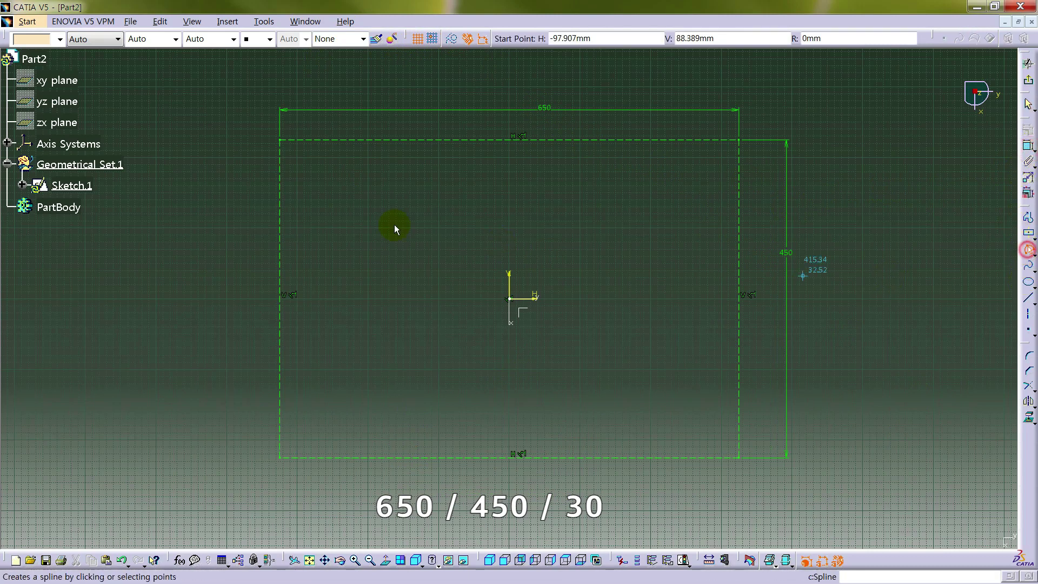
{"action": "left_click", "coordinate": [279, 140]}
{"action": "left_click", "coordinate": [739, 140]}
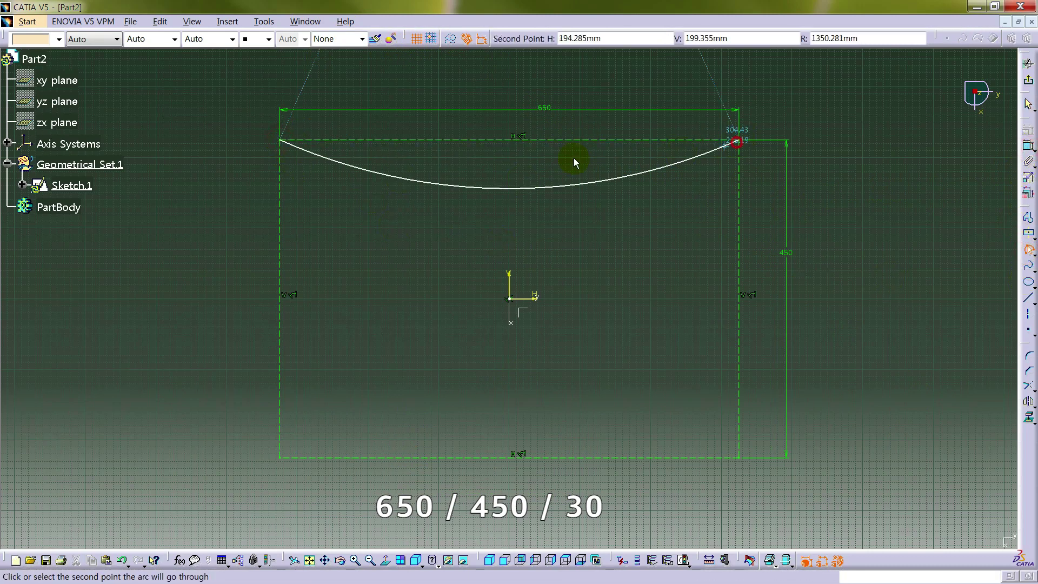
{"action": "left_click", "coordinate": [528, 161]}
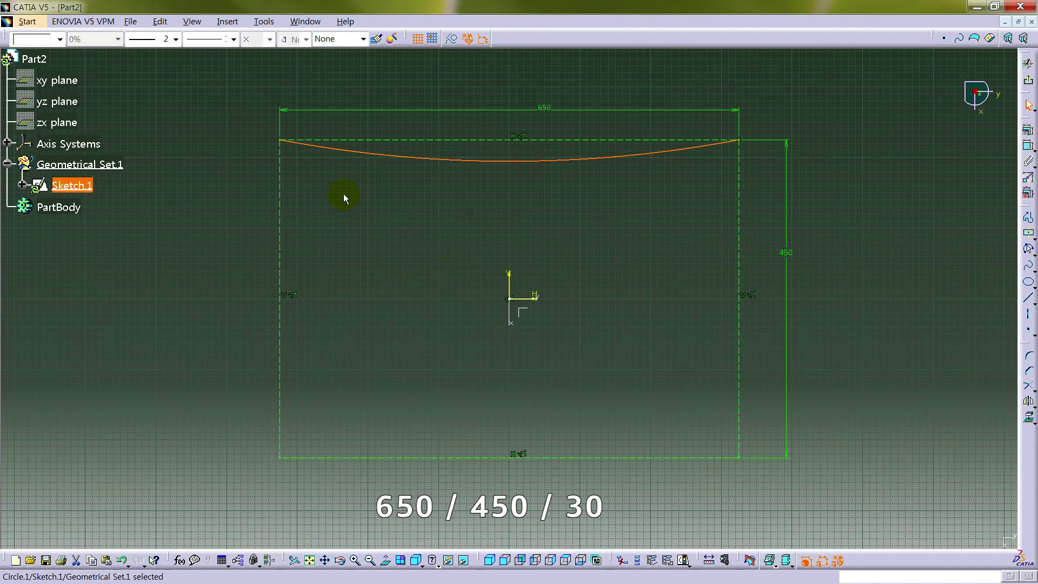
- Draw a second inward-bowing arc from the rectangle's upper-left corner to its lower-left corner
{"action": "left_click", "coordinate": [1028, 265]}
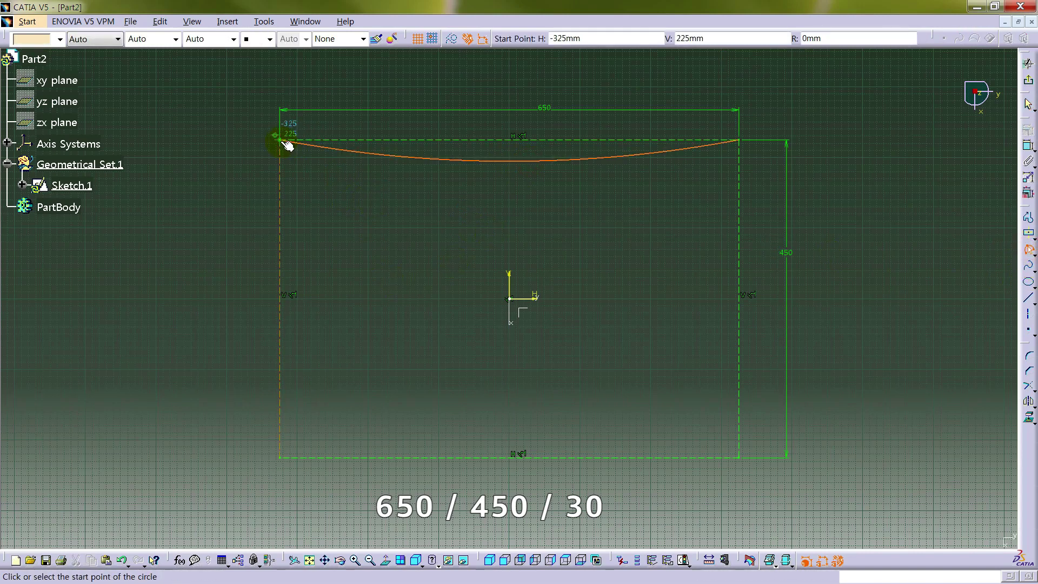
{"action": "left_click", "coordinate": [281, 141]}
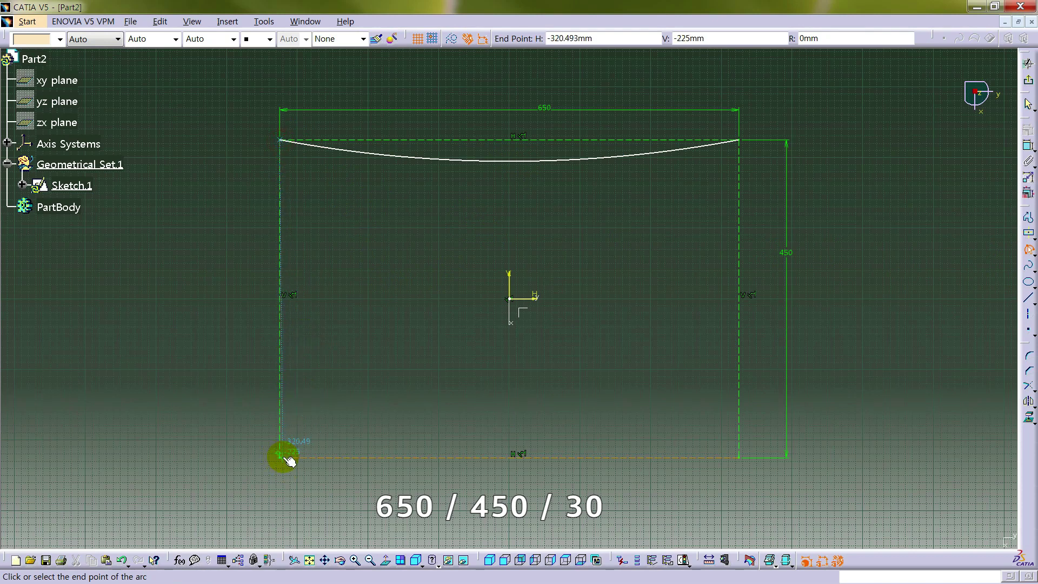
{"action": "left_click", "coordinate": [279, 457]}
{"action": "left_click", "coordinate": [295, 373]}
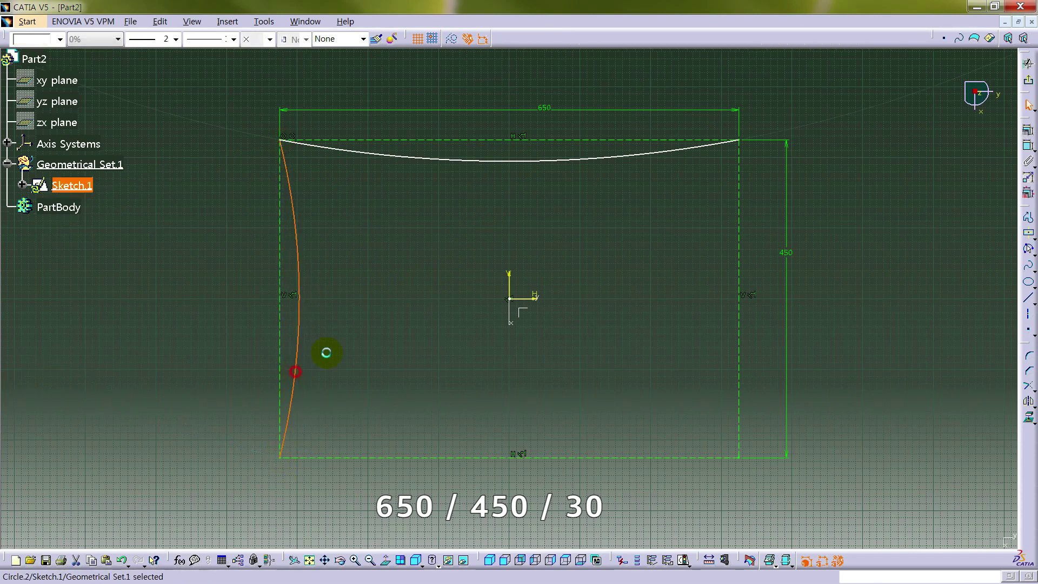
- Mirror the left arc about the vertical axis and the upper arc about the horizontal axis
{"action": "left_click", "coordinate": [1028, 402]}
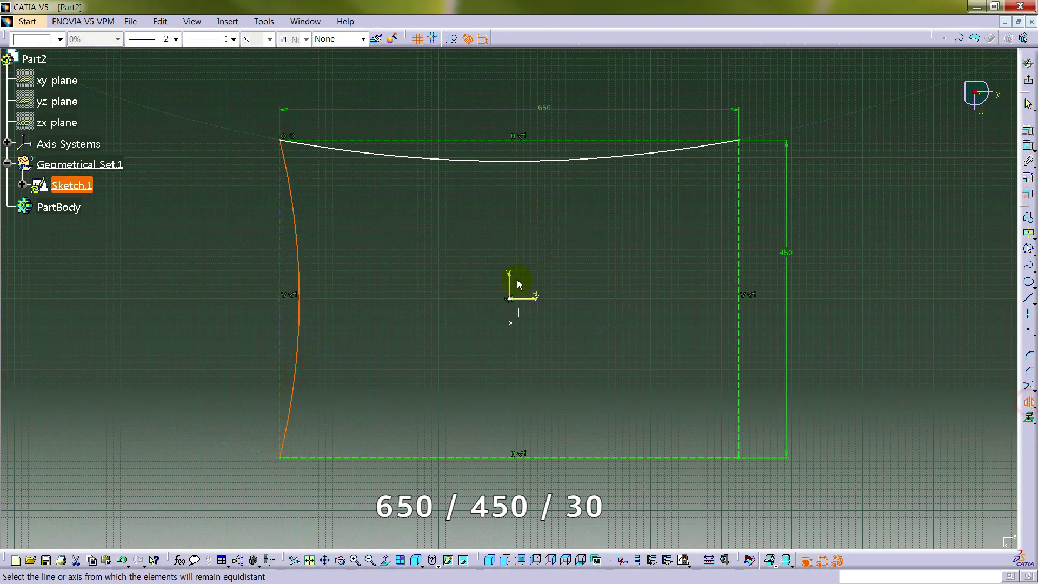
{"action": "left_click", "coordinate": [508, 271]}
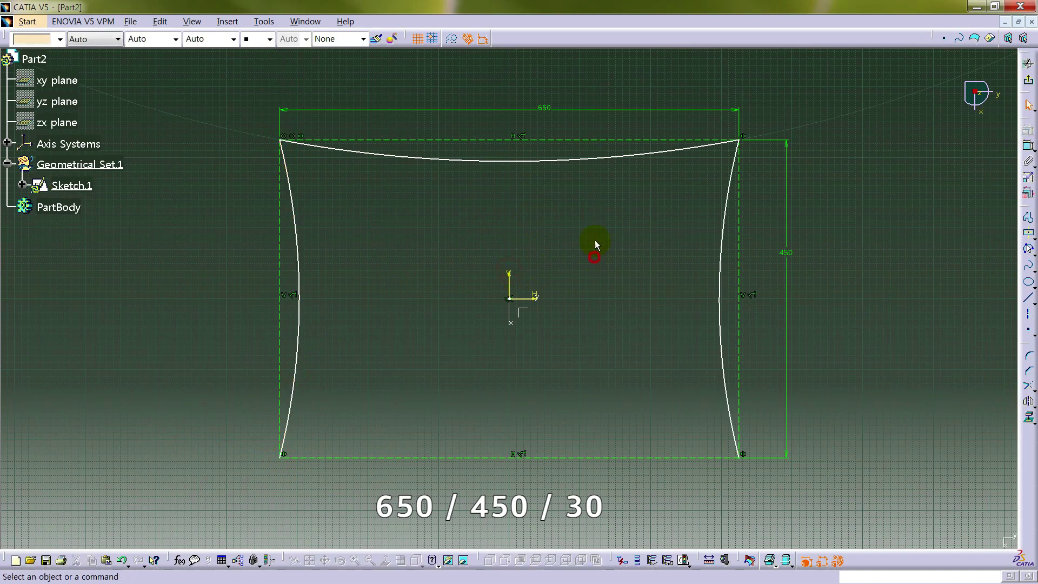
{"action": "left_click", "coordinate": [629, 158]}
{"action": "left_click", "coordinate": [1028, 402]}
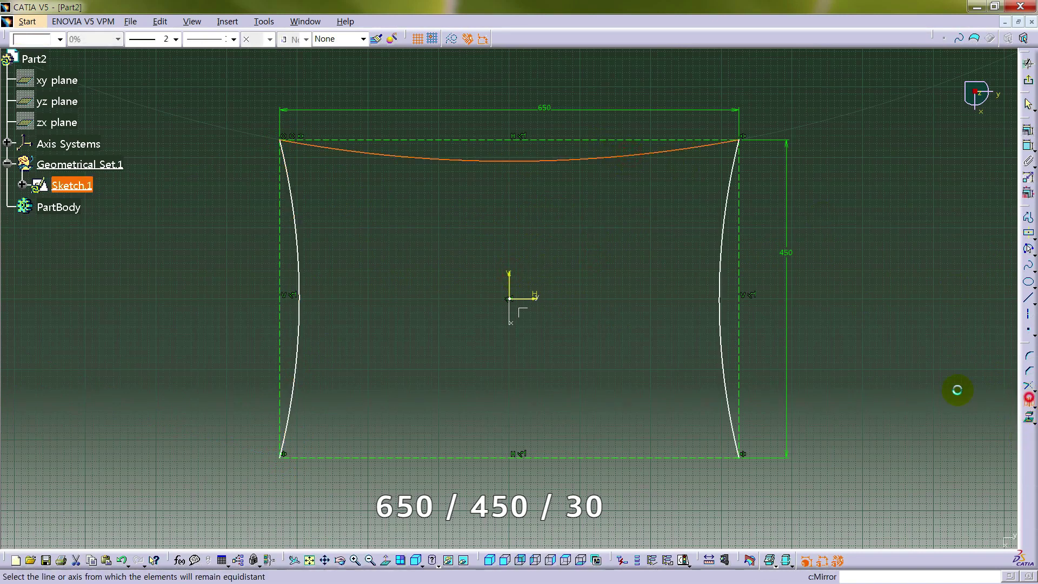
{"action": "left_click", "coordinate": [539, 296]}
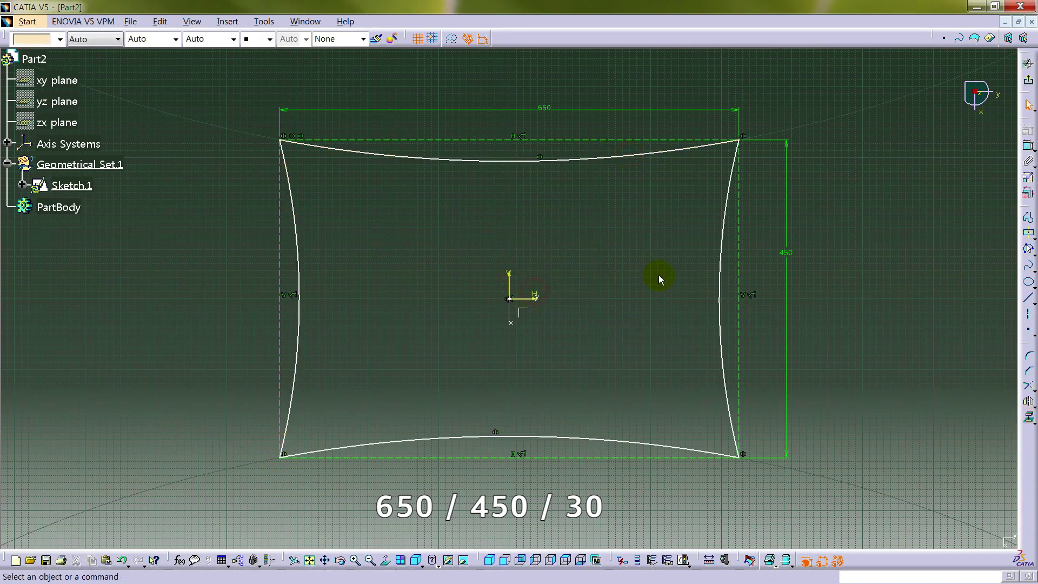
- Constrain the distance between the rectangle's upper construction line and the upper arc to 30 mm
{"action": "left_click", "coordinate": [1028, 145]}
{"action": "left_click", "coordinate": [533, 140]}
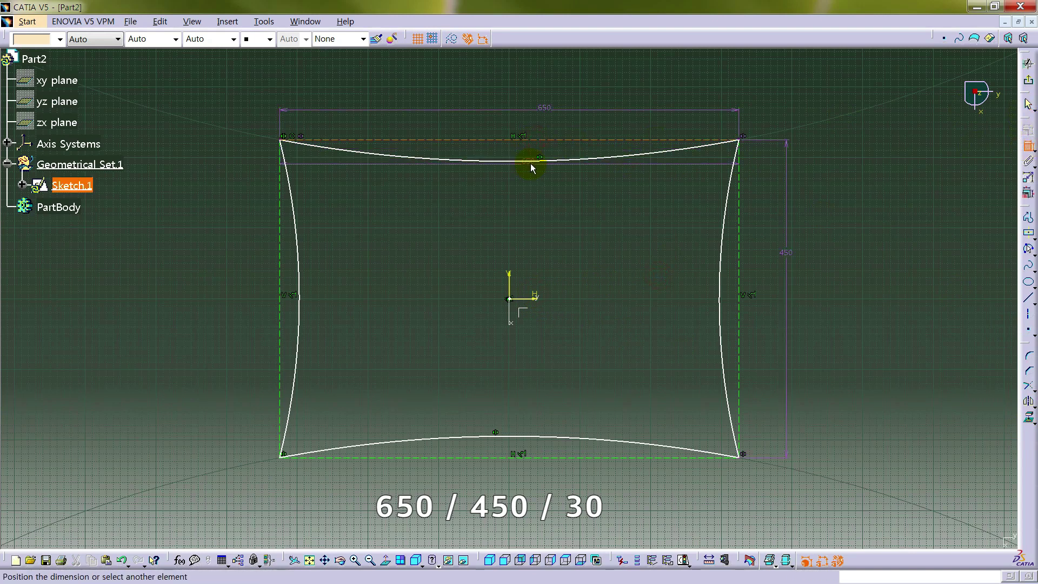
{"action": "left_click", "coordinate": [540, 162]}
{"action": "left_click", "coordinate": [530, 212]}
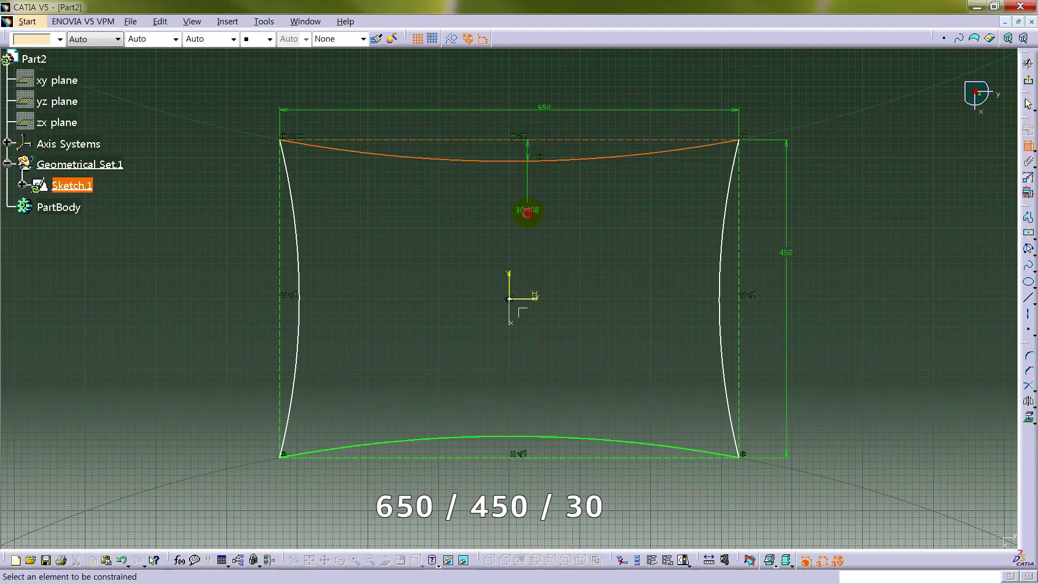
{"action": "double_click", "coordinate": [528, 211]}
{"action": "type", "text": "0mm"}
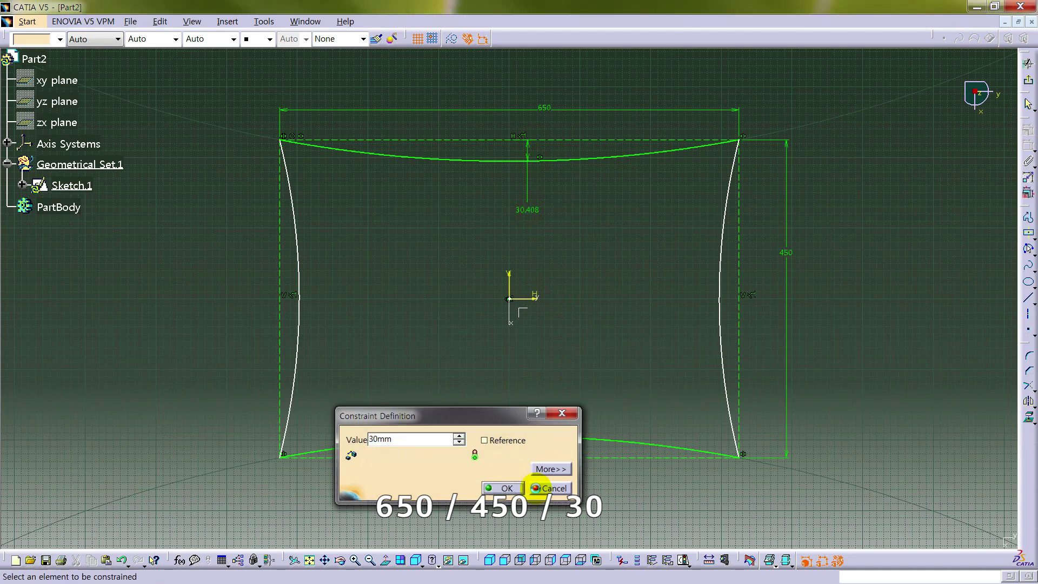
{"action": "key", "text": "Return"}
- Constrain the distance between the rectangle's left construction line and the left arc to 30 mm
{"action": "left_click", "coordinate": [280, 271]}
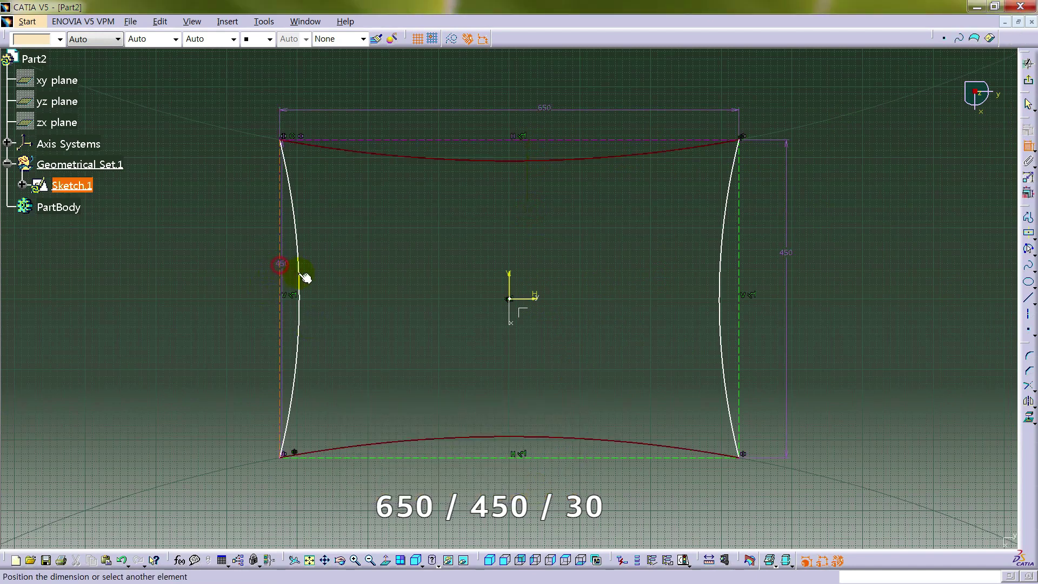
{"action": "left_click", "coordinate": [305, 275]}
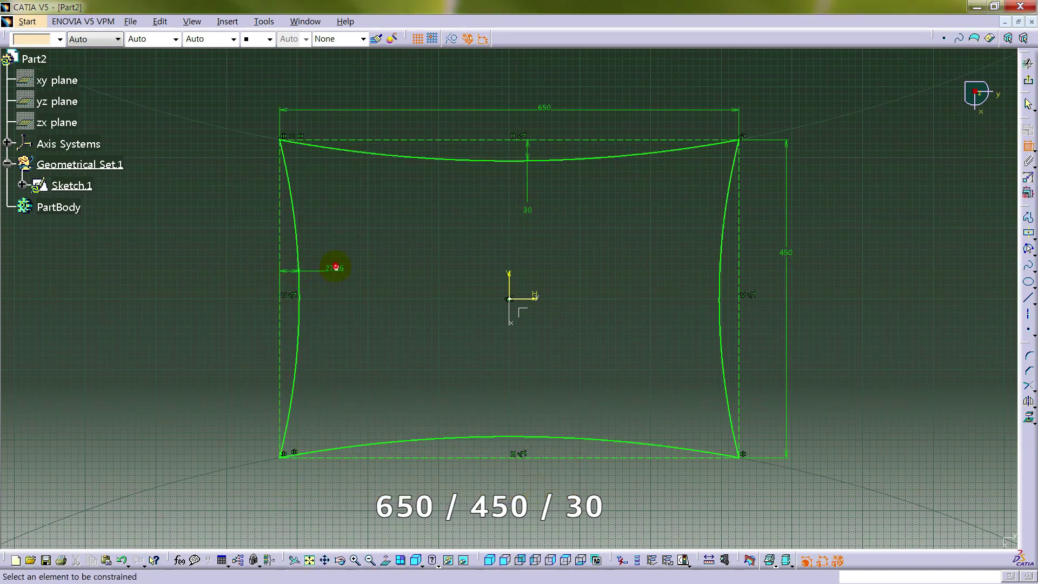
{"action": "double_click", "coordinate": [335, 267]}
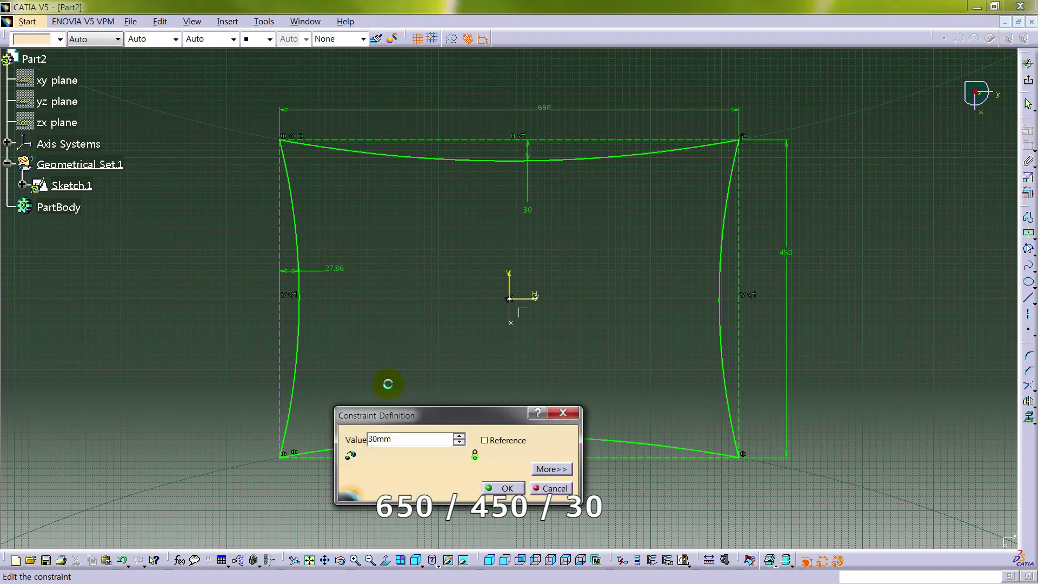
{"action": "type", "text": "30"}
{"action": "key", "text": "Return"}
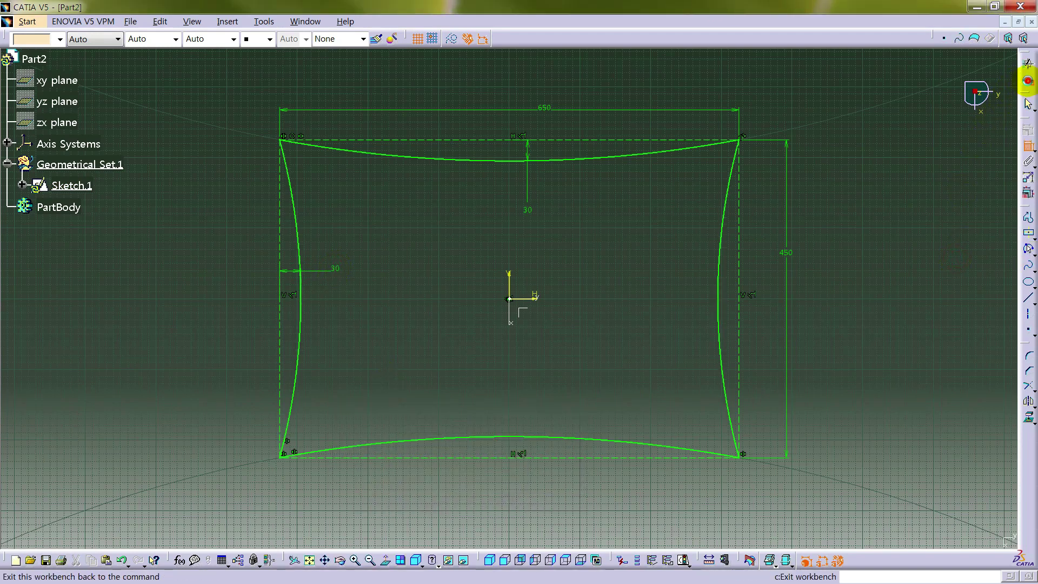
- Exit the outline sketch and switch to the FreeStyle workbench
{"action": "left_click", "coordinate": [1029, 80]}
{"action": "left_click", "coordinate": [791, 164]}
{"action": "left_click", "coordinate": [487, 120]}
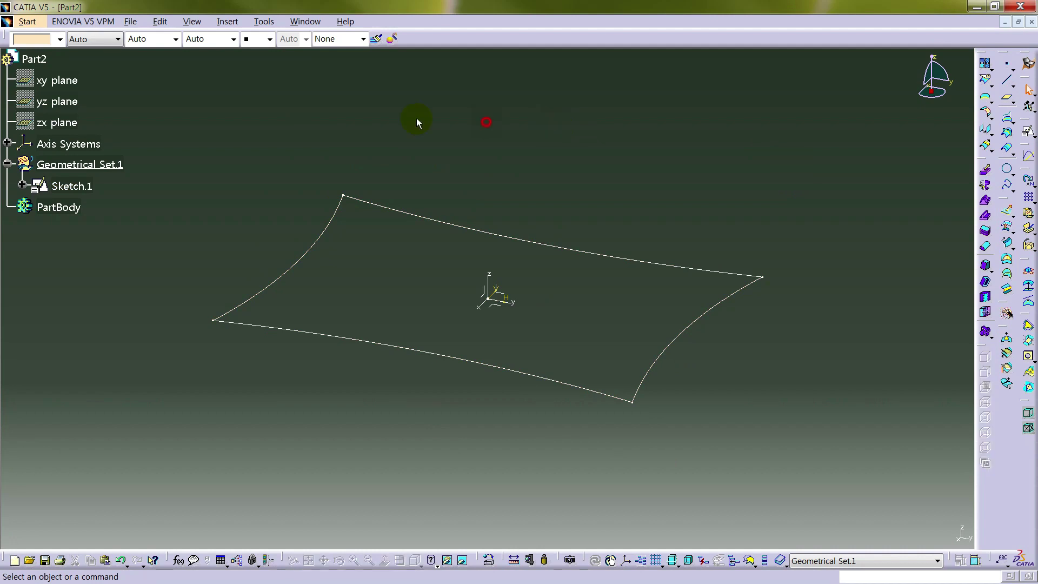
{"action": "left_click", "coordinate": [28, 23]}
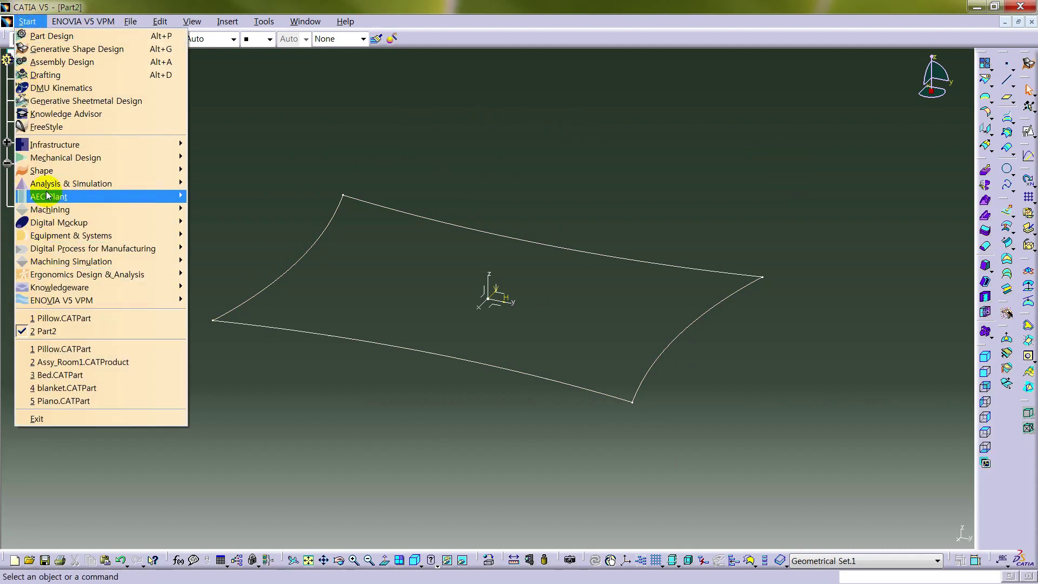
{"action": "mouse_move", "coordinate": [49, 170]}
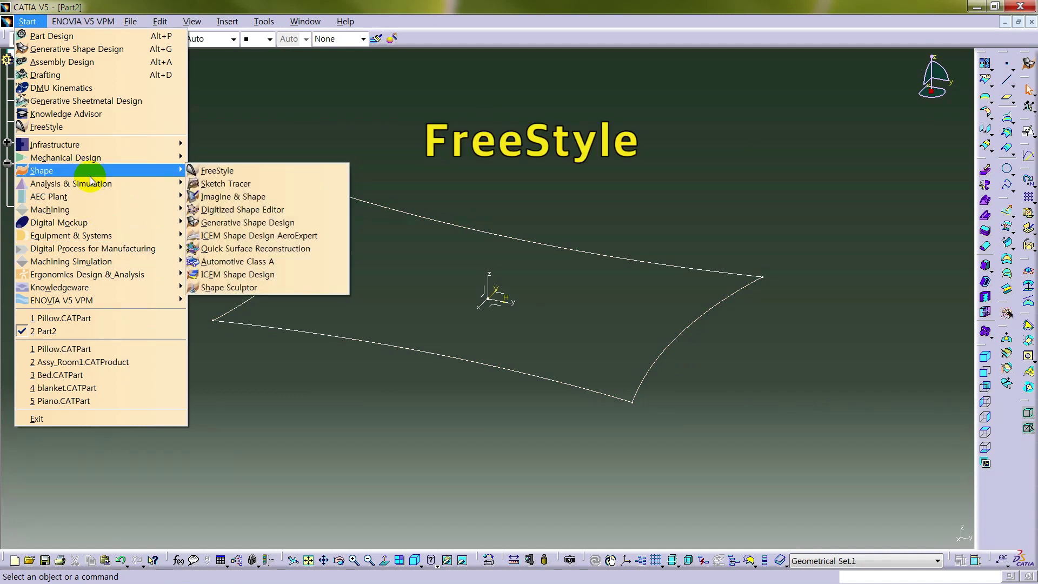
{"action": "left_click", "coordinate": [227, 172]}
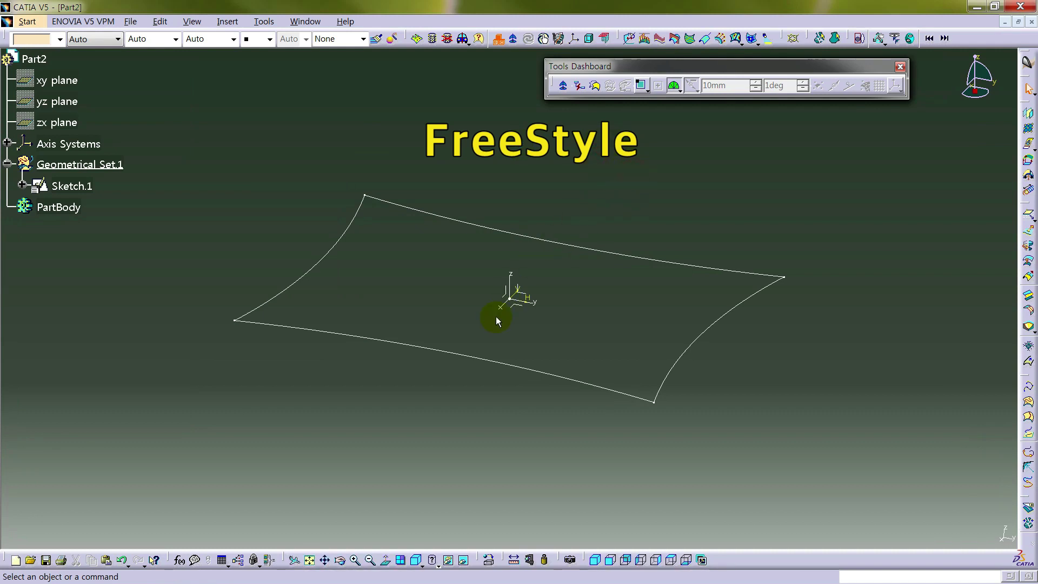
- Create a Fill surface bounded by the four inward-curving arcs of the outline sketch
{"action": "mouse_move", "coordinate": [497, 321]}
{"action": "middle_mouse_down"}
{"action": "mouse_move", "coordinate": [531, 332]}
{"action": "mouse_move", "coordinate": [672, 195]}
{"action": "middle_mouse_up"}
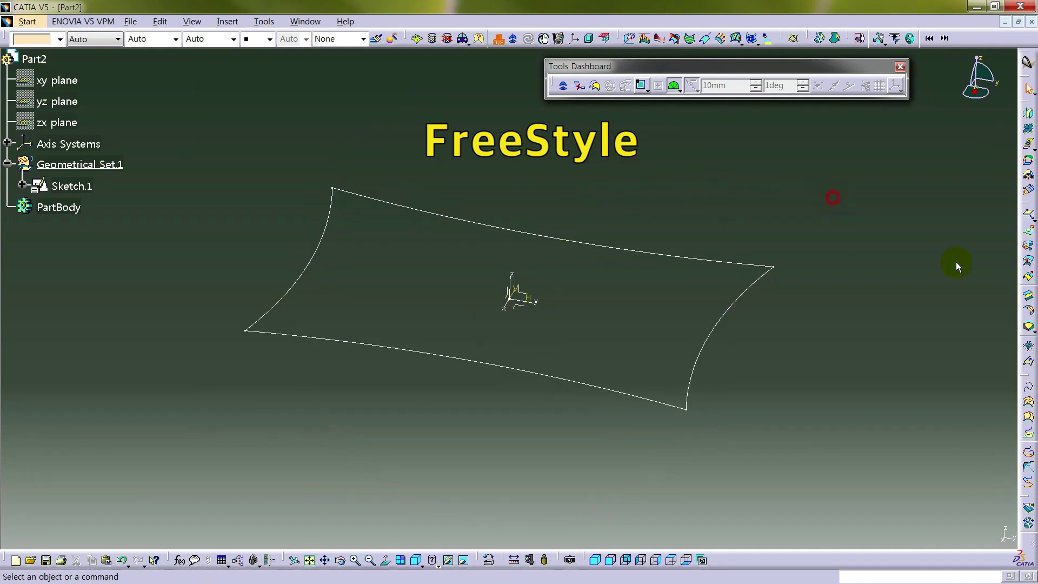
{"action": "left_click", "coordinate": [1030, 328]}
{"action": "left_click_drag", "start_coordinate": [923, 476], "coordinate": [821, 251]}
{"action": "left_click", "coordinate": [758, 280]}
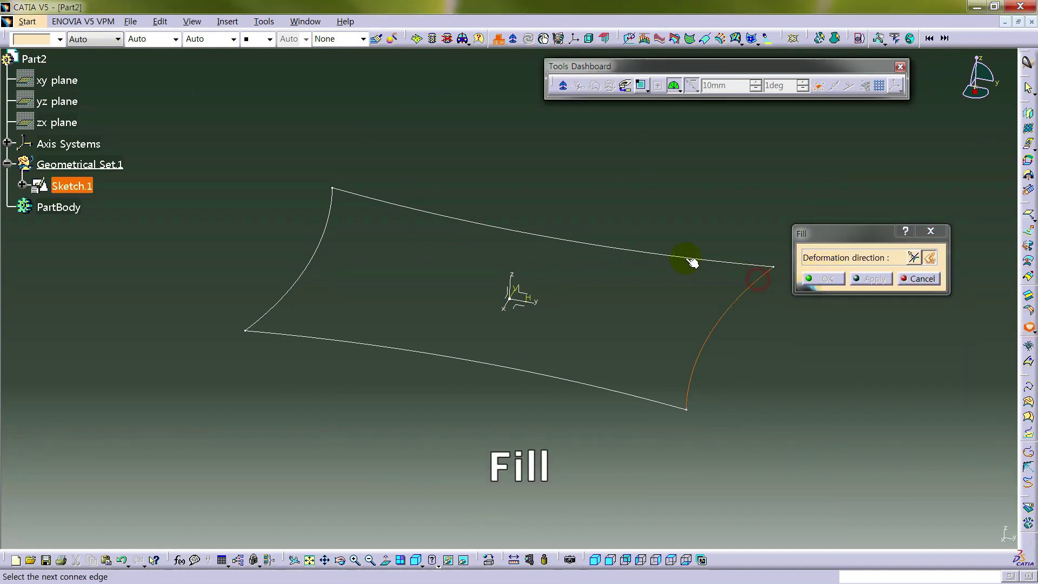
{"action": "left_click", "coordinate": [436, 352]}
{"action": "left_click", "coordinate": [827, 278]}
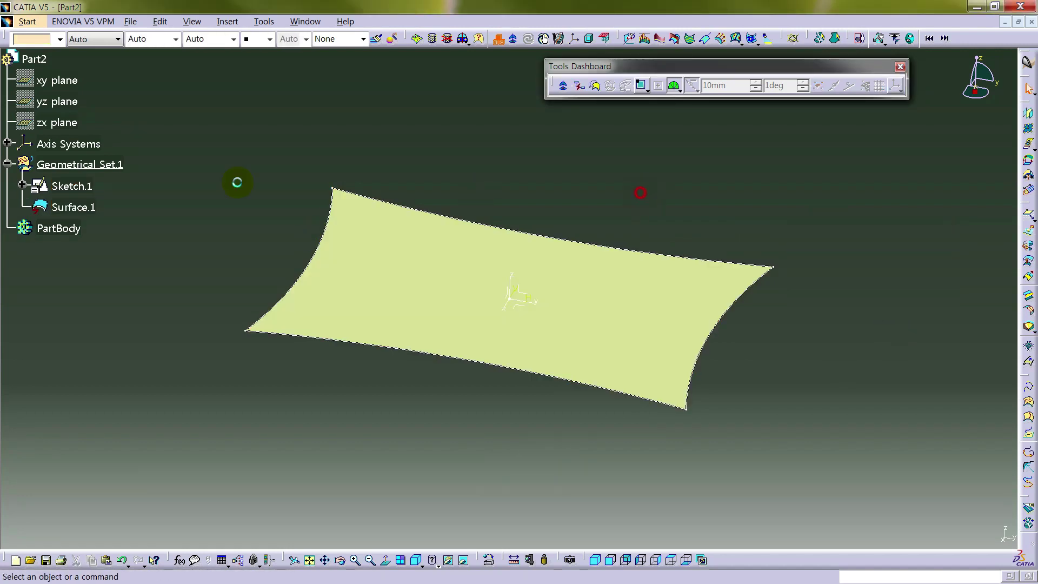
- Hide Sketch.1 so that only the filled surface is displayed
{"action": "left_click", "coordinate": [84, 208]}
{"action": "left_click", "coordinate": [220, 155]}
{"action": "left_click", "coordinate": [77, 186]}
{"action": "right_click", "coordinate": [79, 187]}
{"action": "left_click", "coordinate": [111, 222]}
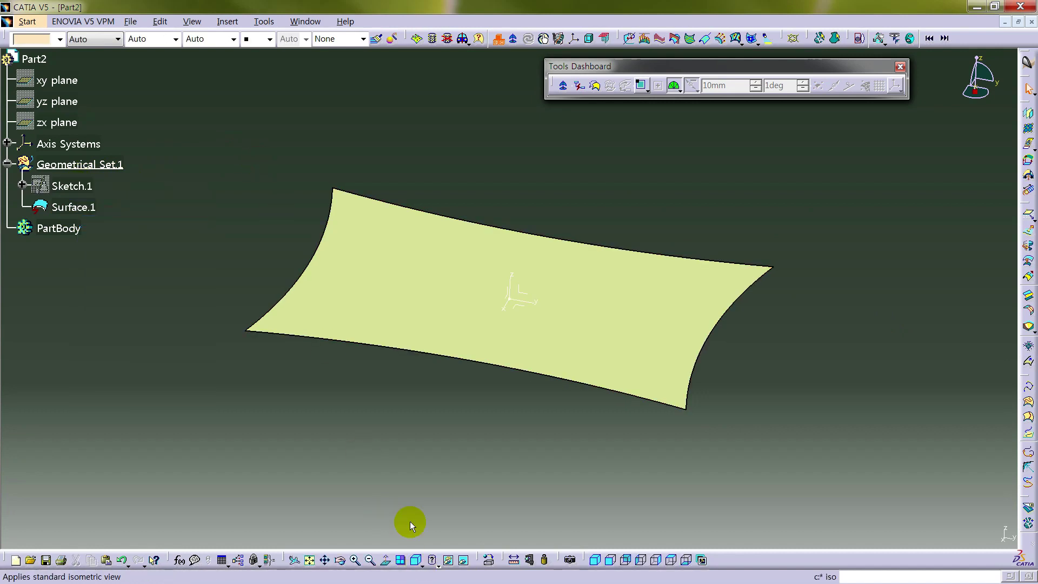
- Start Control Points editing on the filled surface with compass-plane support and the mesh-only filter
{"action": "mouse_move", "coordinate": [424, 422]}
{"action": "middle_mouse_down"}
{"action": "mouse_move", "coordinate": [429, 401]}
{"action": "mouse_move", "coordinate": [570, 449]}
{"action": "mouse_move", "coordinate": [663, 424]}
{"action": "mouse_move", "coordinate": [656, 440]}
{"action": "middle_mouse_up"}
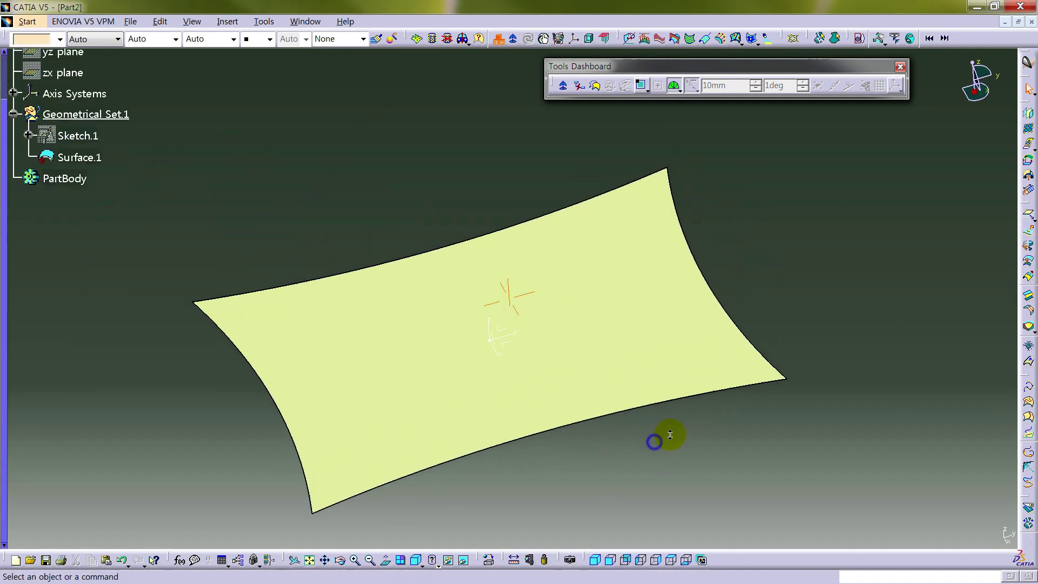
{"action": "left_click", "coordinate": [835, 266]}
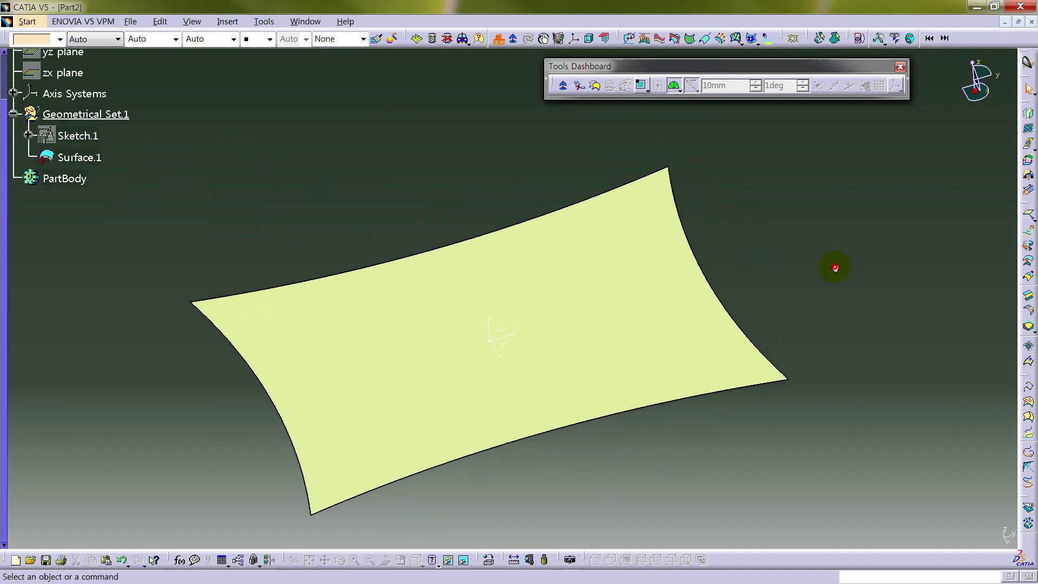
{"action": "left_click", "coordinate": [1030, 131]}
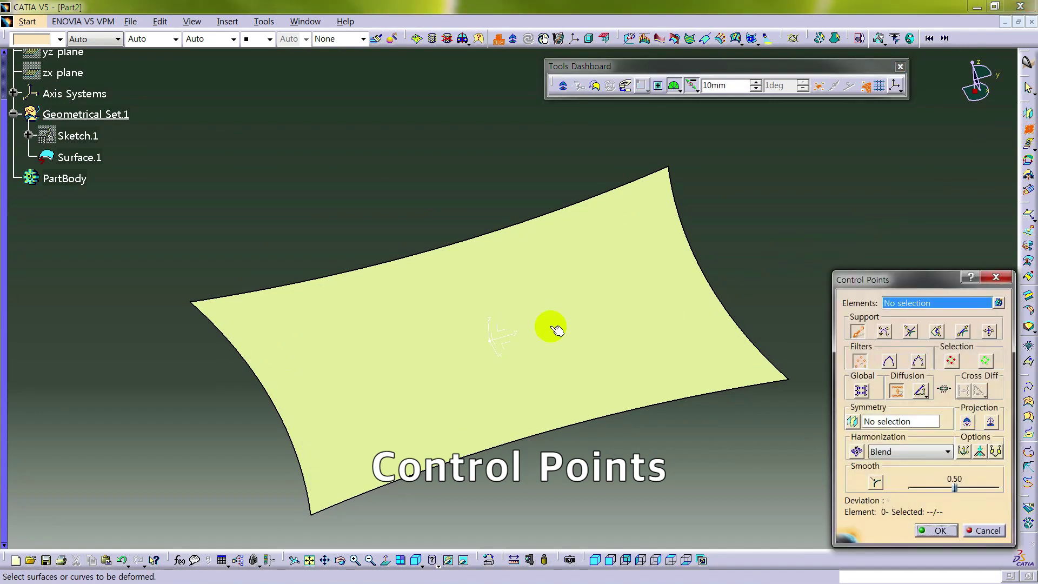
{"action": "left_click", "coordinate": [553, 321]}
{"action": "middle_click", "coordinate": [528, 408]}
{"action": "left_click", "coordinate": [864, 332]}
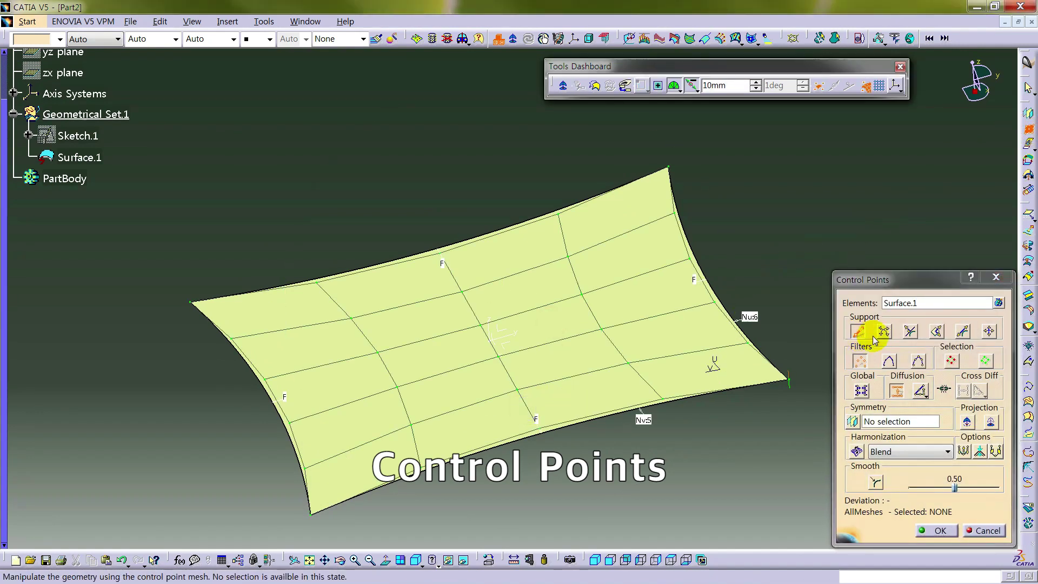
{"action": "left_click", "coordinate": [920, 333]}
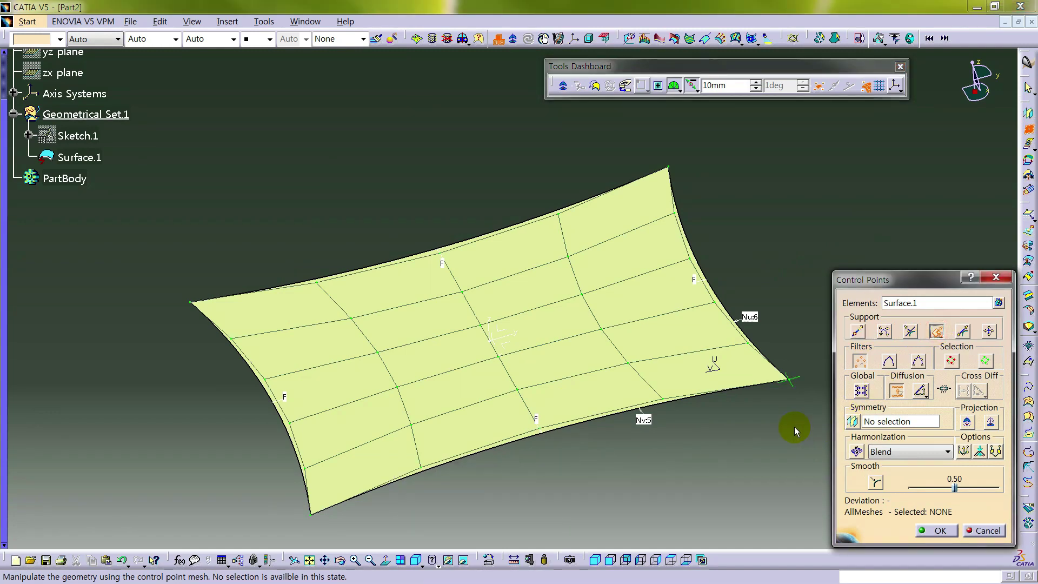
{"action": "left_click", "coordinate": [890, 361]}
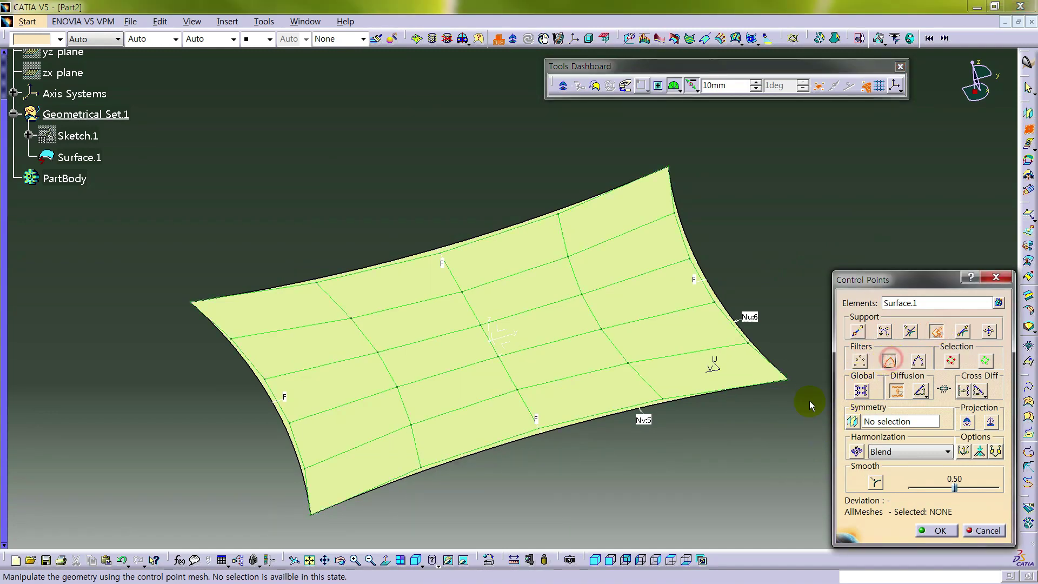
- Move the right interior mesh line outward, close to the surface's right edge, and show Sketch.1 as a reference
{"action": "left_click", "coordinate": [671, 560]}
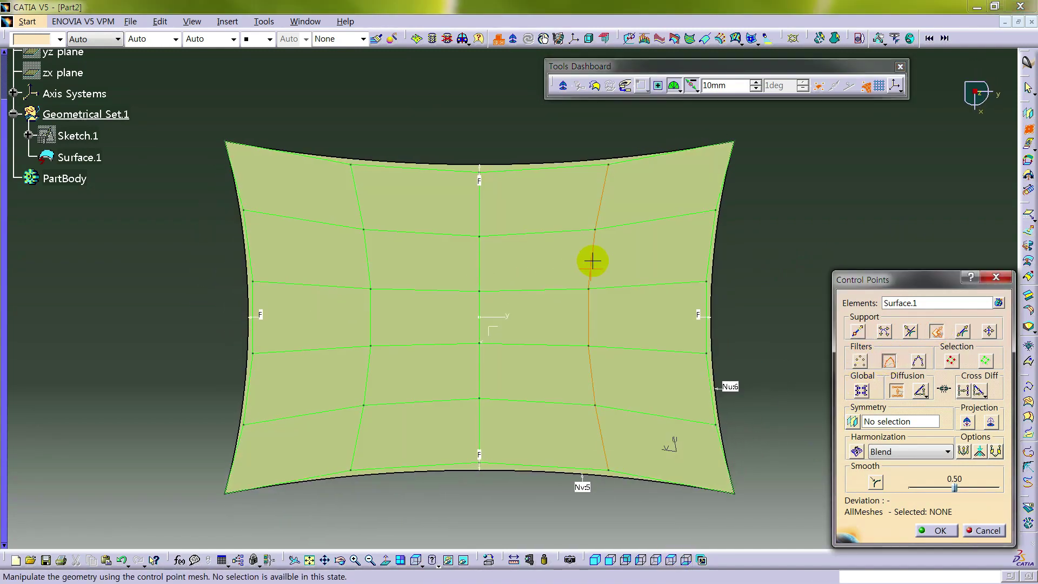
{"action": "left_click_drag", "start_coordinate": [590, 268], "coordinate": [656, 265]}
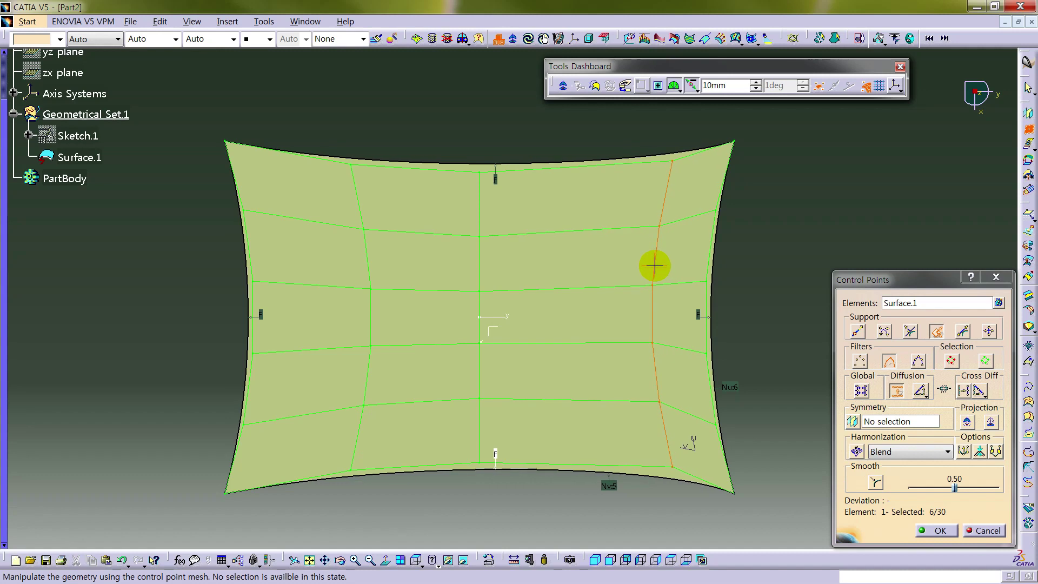
{"action": "right_click", "coordinate": [87, 136]}
{"action": "left_click", "coordinate": [123, 171]}
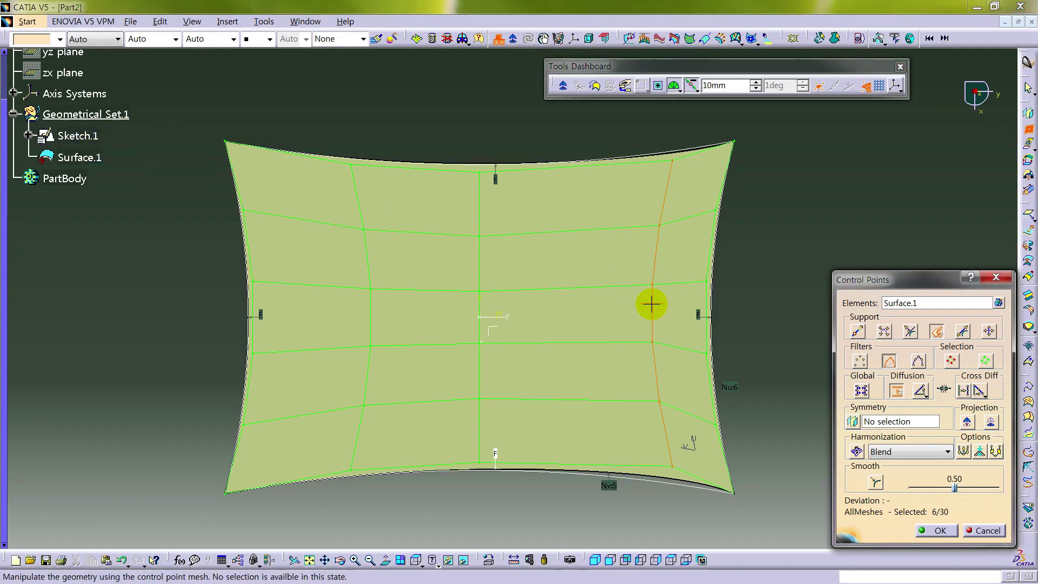
{"action": "left_click_drag", "start_coordinate": [651, 304], "coordinate": [663, 308]}
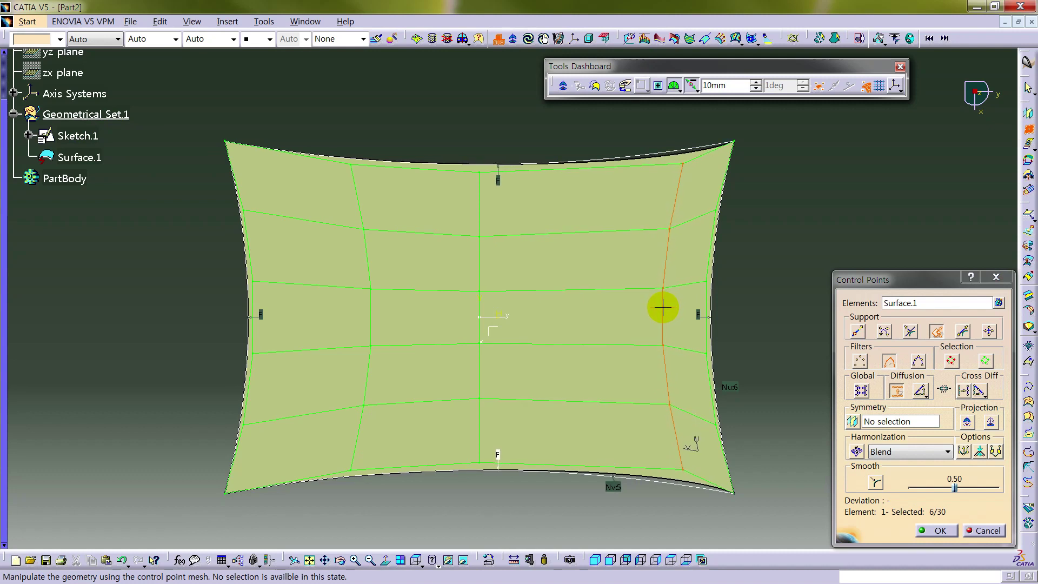
- Move the left interior mesh line outward to match the right one, and nudge the middle mesh line slightly
{"action": "left_click_drag", "start_coordinate": [365, 247], "coordinate": [298, 250]}
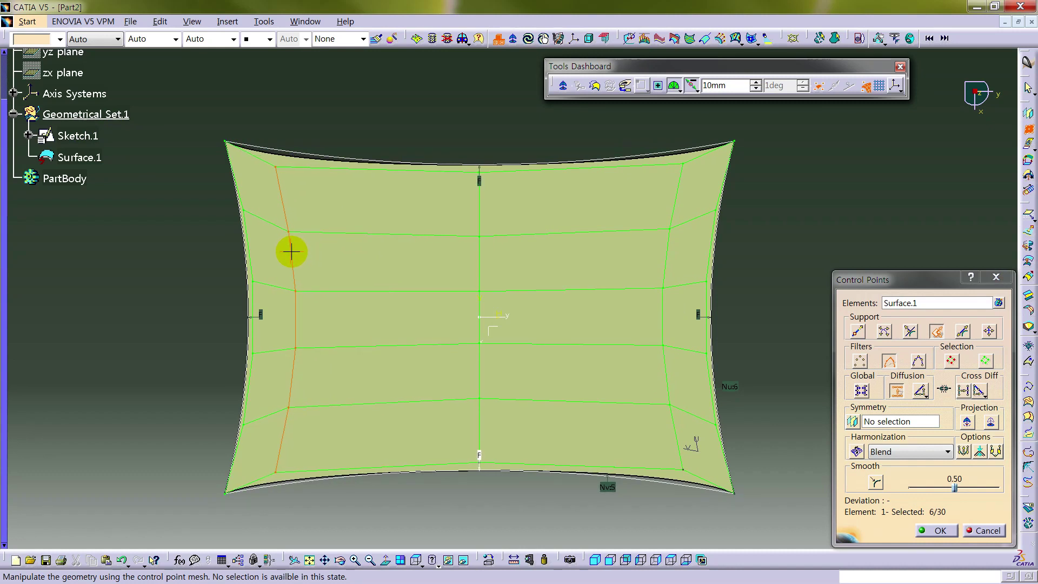
{"action": "left_click_drag", "start_coordinate": [292, 252], "coordinate": [293, 249]}
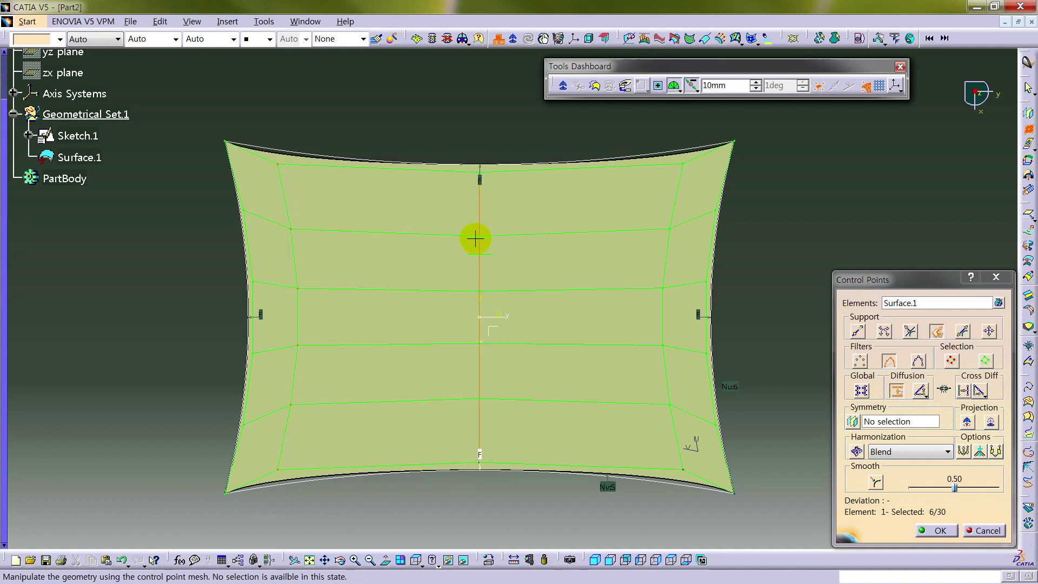
{"action": "left_click_drag", "start_coordinate": [471, 236], "coordinate": [470, 238]}
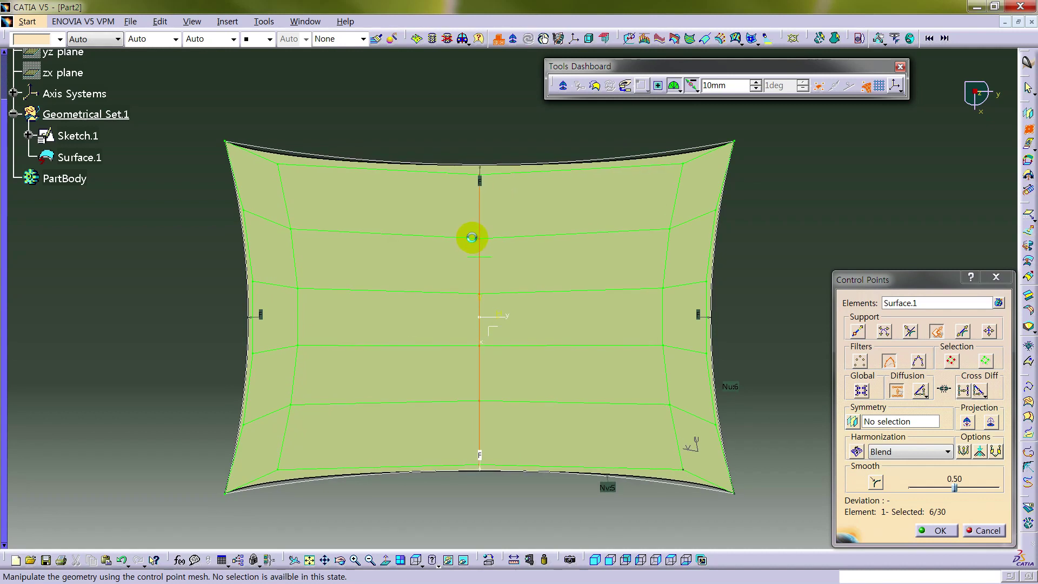
- Move the uppermost interior cross mesh line outward, close to the surface's upper edge
{"action": "middle_click_drag", "start_coordinate": [433, 467], "coordinate": [429, 262]}
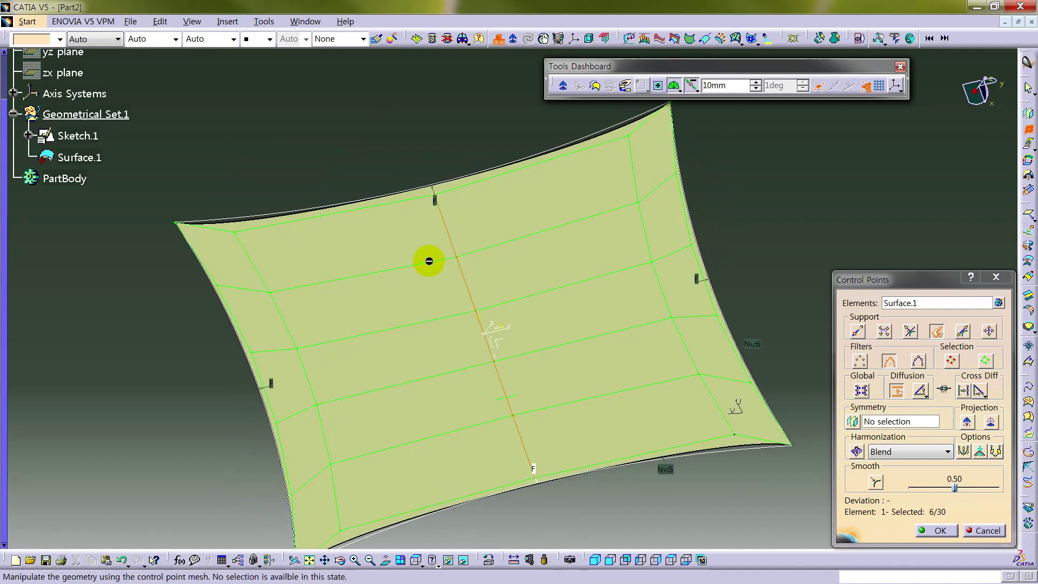
{"action": "left_click", "coordinate": [517, 237]}
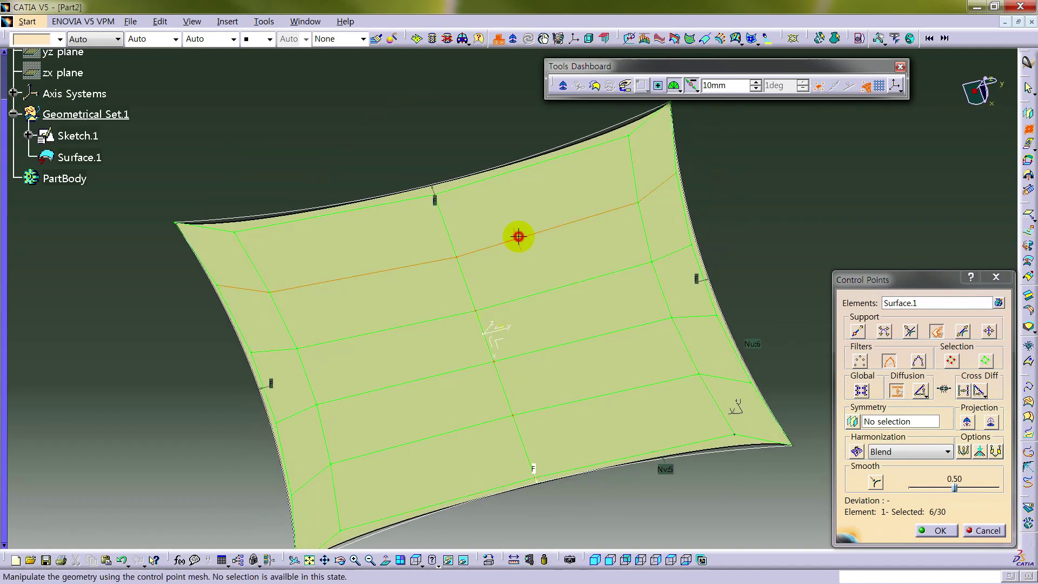
{"action": "left_click_drag", "start_coordinate": [517, 240], "coordinate": [501, 200]}
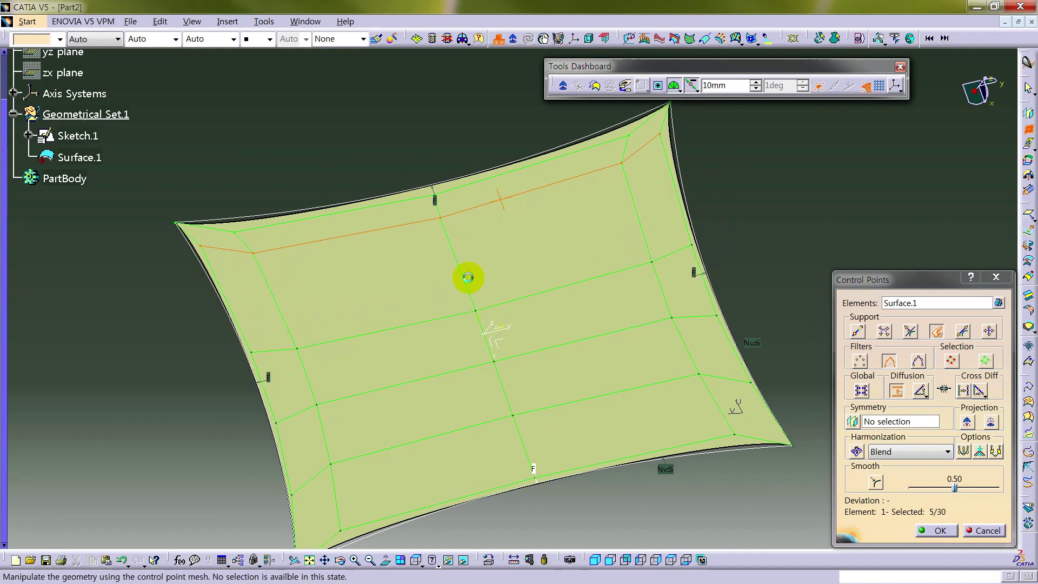
- Move the lowermost interior cross mesh line outward, close to the surface's lower edge, and nudge the uppermost one slightly inward to match
{"action": "middle_click_drag", "start_coordinate": [463, 276], "coordinate": [532, 301]}
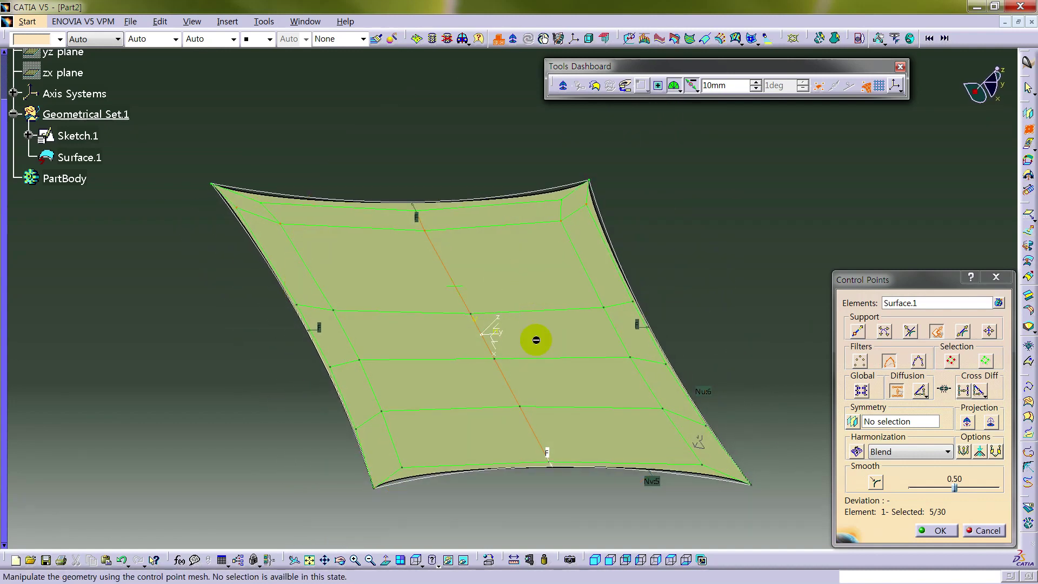
{"action": "left_click", "coordinate": [671, 559]}
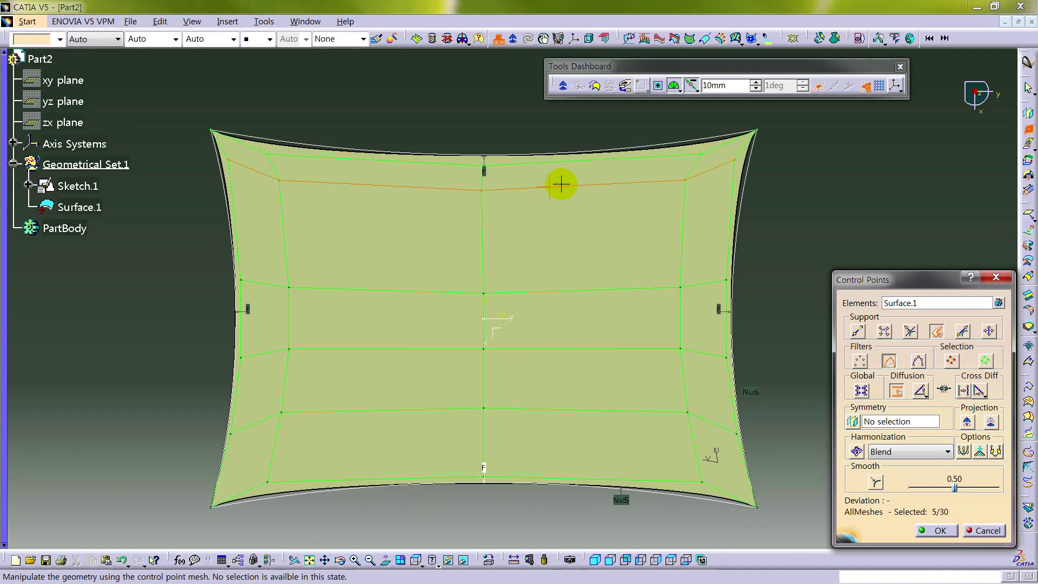
{"action": "left_click", "coordinate": [535, 408]}
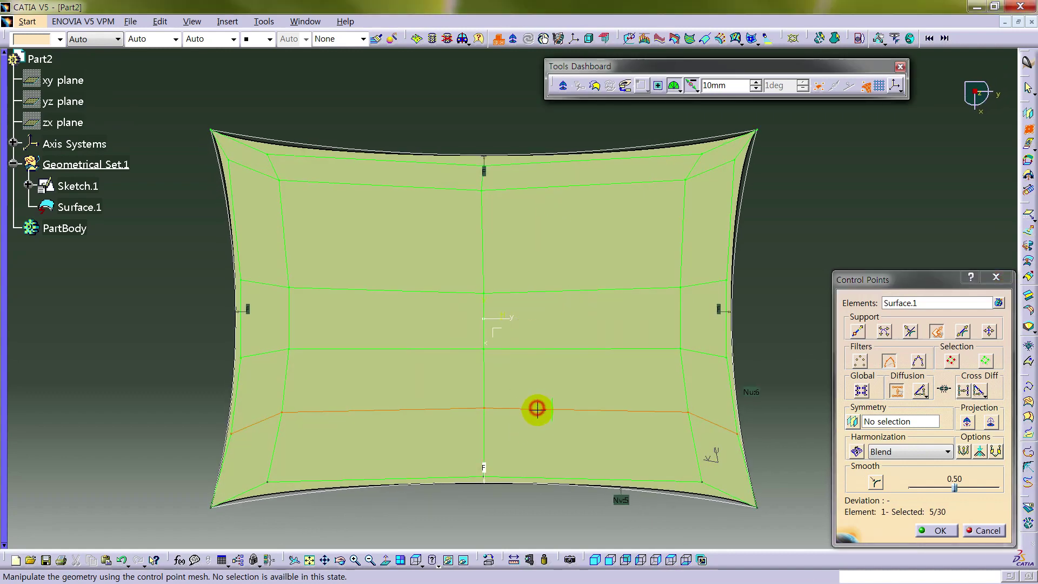
{"action": "middle_click_drag", "start_coordinate": [505, 447], "coordinate": [535, 418]}
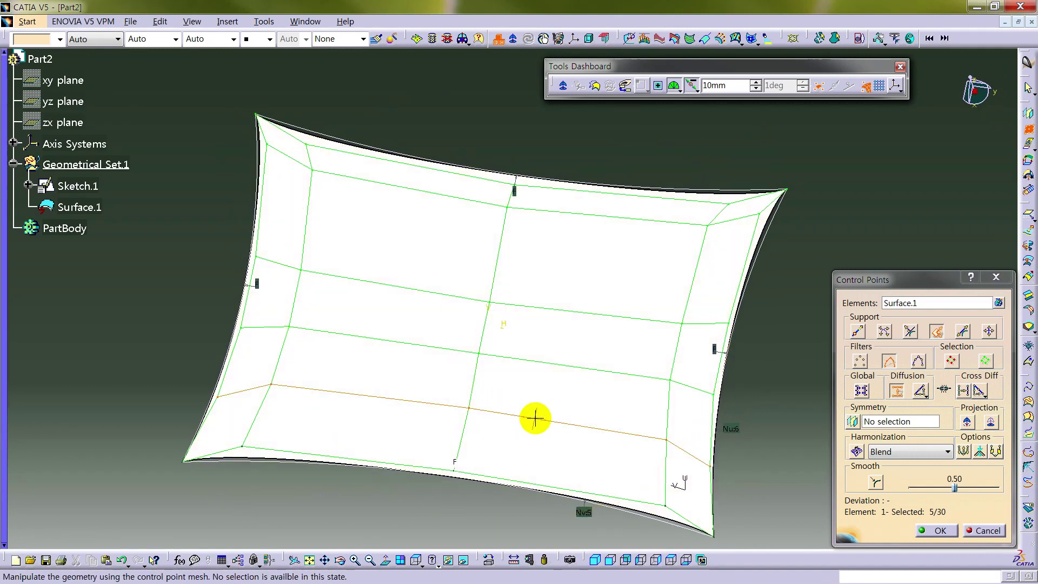
{"action": "left_click_drag", "start_coordinate": [534, 426], "coordinate": [530, 445]}
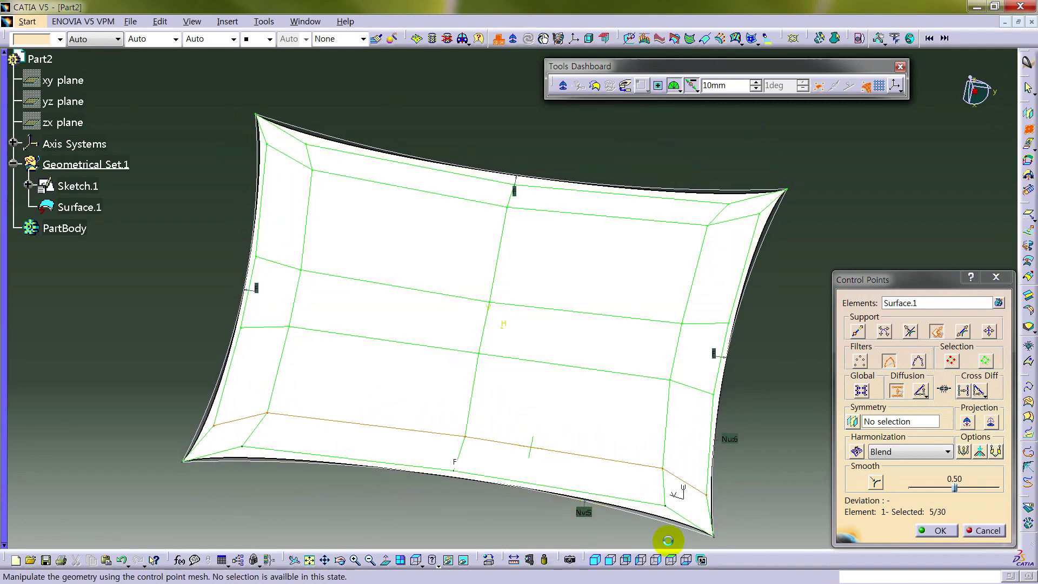
{"action": "left_click", "coordinate": [680, 561]}
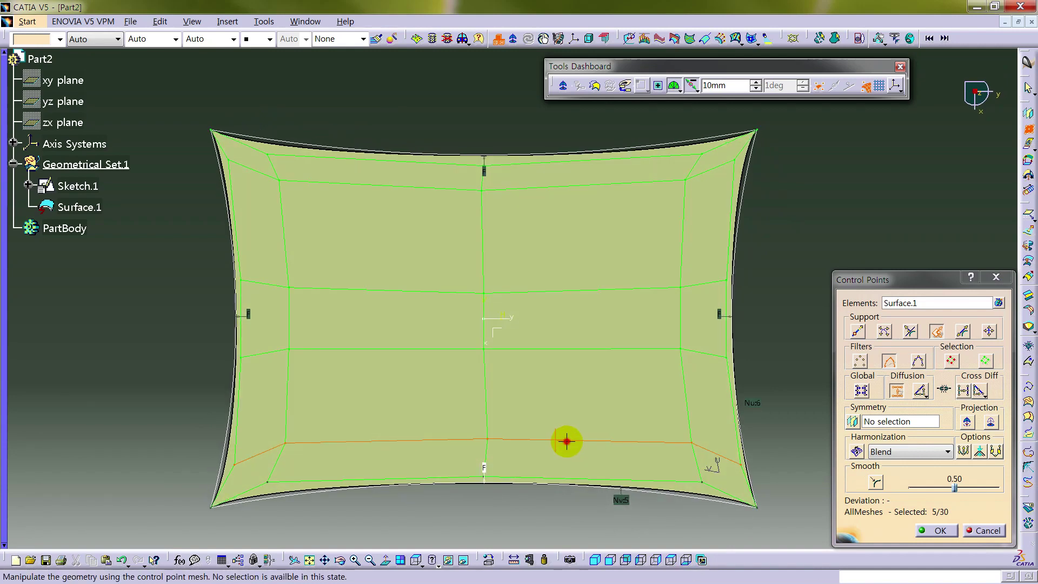
{"action": "left_click_drag", "start_coordinate": [566, 441], "coordinate": [560, 442]}
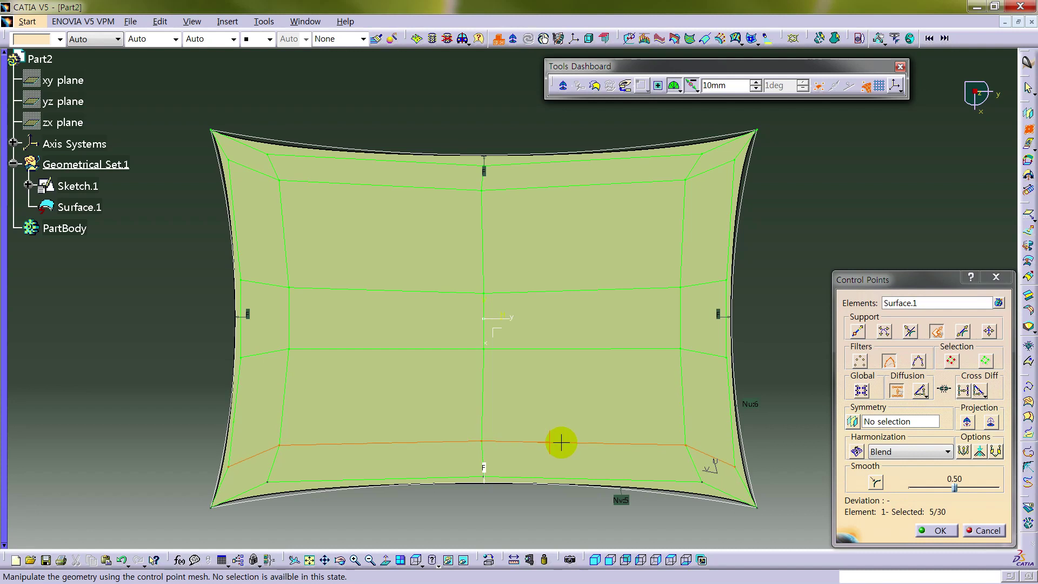
{"action": "left_click", "coordinate": [535, 187]}
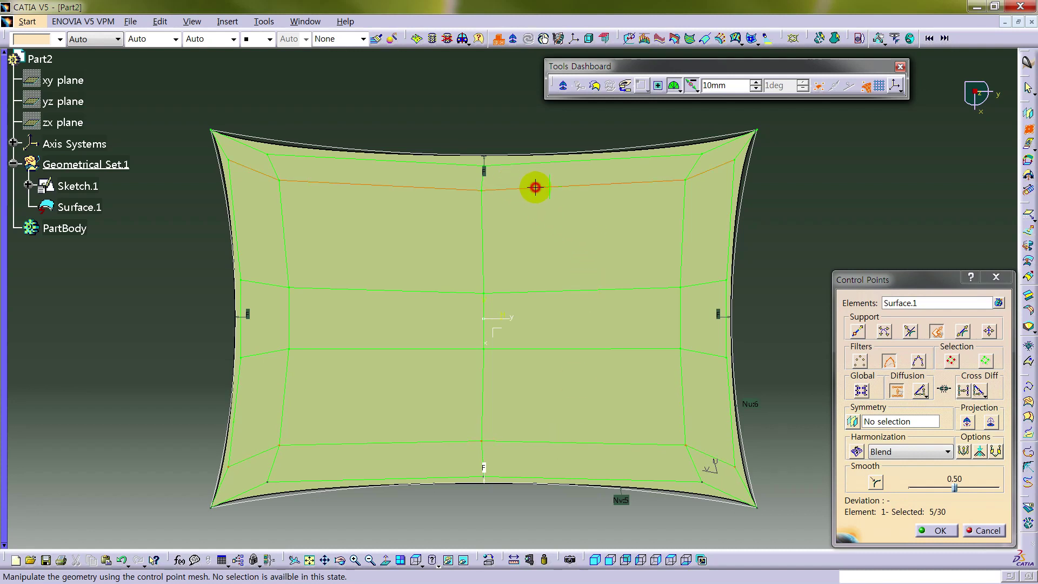
{"action": "left_click_drag", "start_coordinate": [536, 187], "coordinate": [546, 193]}
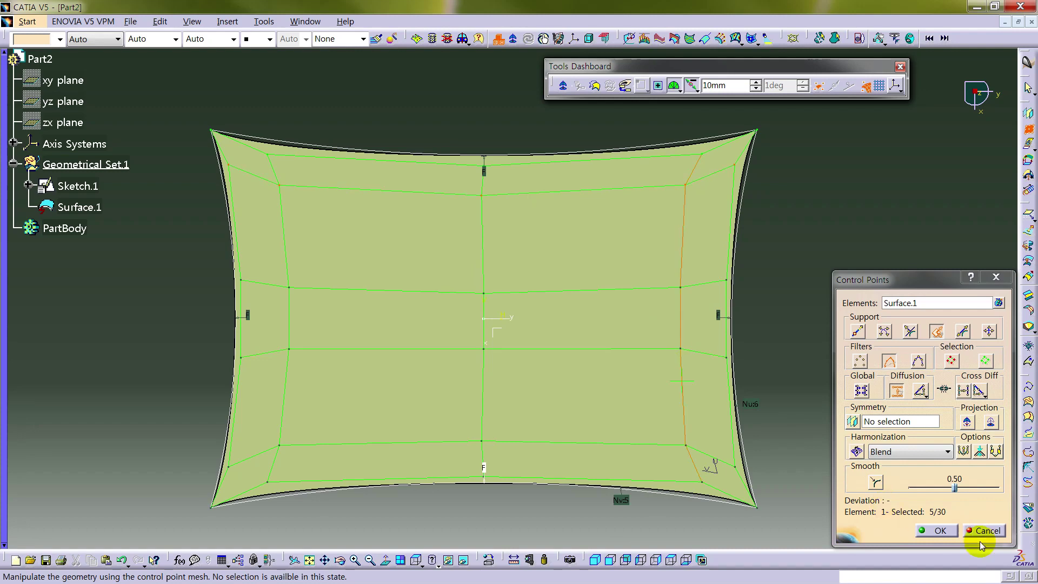
- Switch to compass-normal support with the points-only filter and raise the four interior control points of the middle mesh line
{"action": "middle_click_drag", "start_coordinate": [486, 359], "coordinate": [659, 282]}
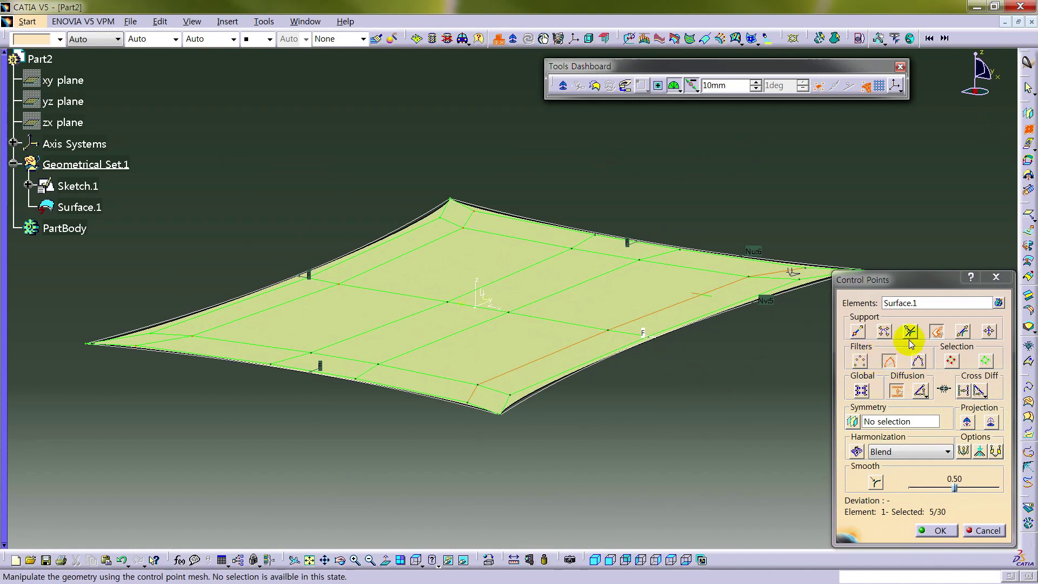
{"action": "left_click", "coordinate": [860, 333]}
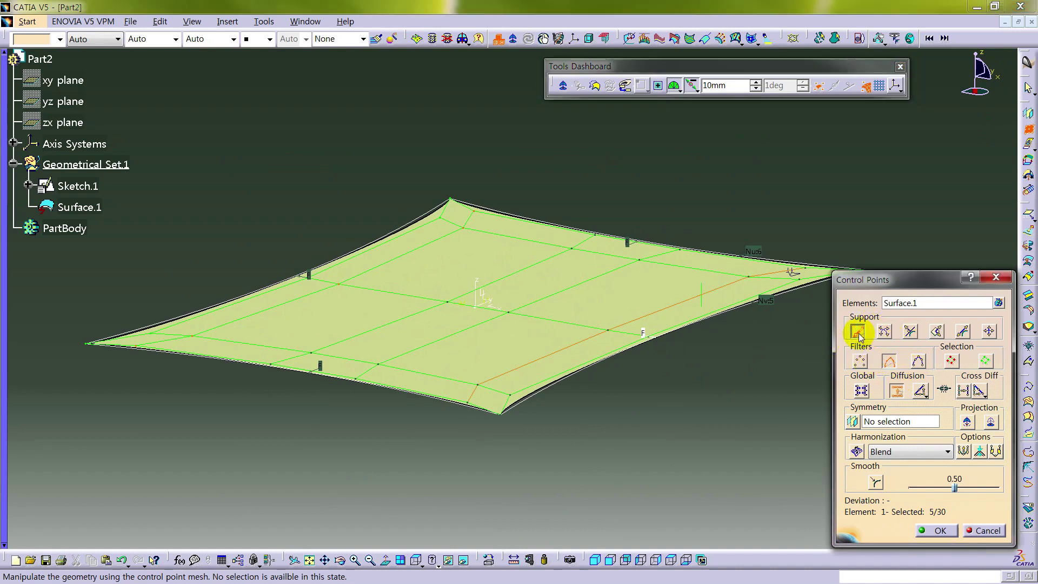
{"action": "left_click", "coordinate": [861, 362]}
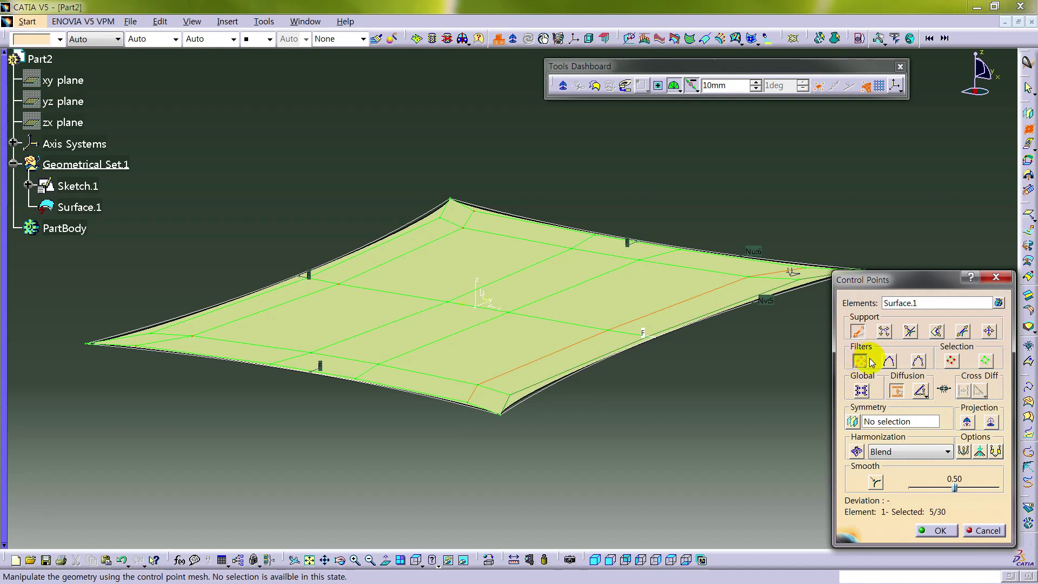
{"action": "left_click_drag", "start_coordinate": [509, 311], "coordinate": [534, 192]}
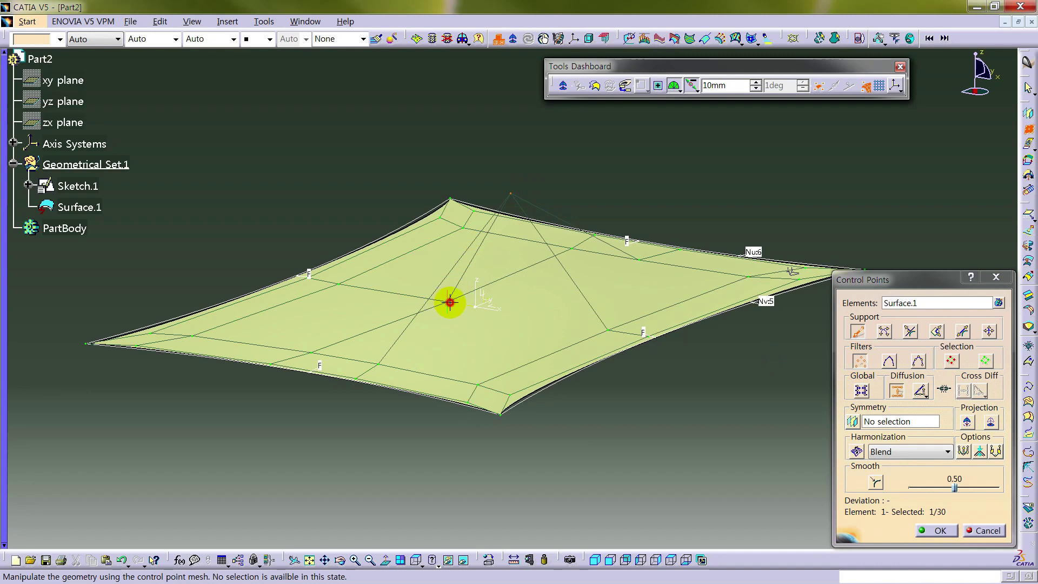
{"action": "left_click_drag", "start_coordinate": [450, 200], "coordinate": [451, 186]}
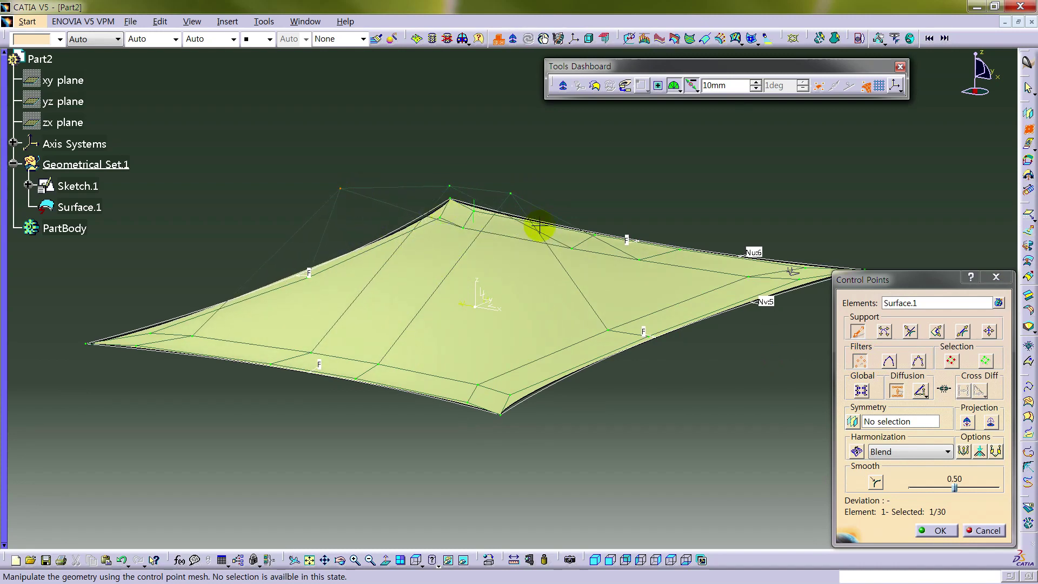
{"action": "middle_click_drag", "start_coordinate": [546, 244], "coordinate": [539, 297]}
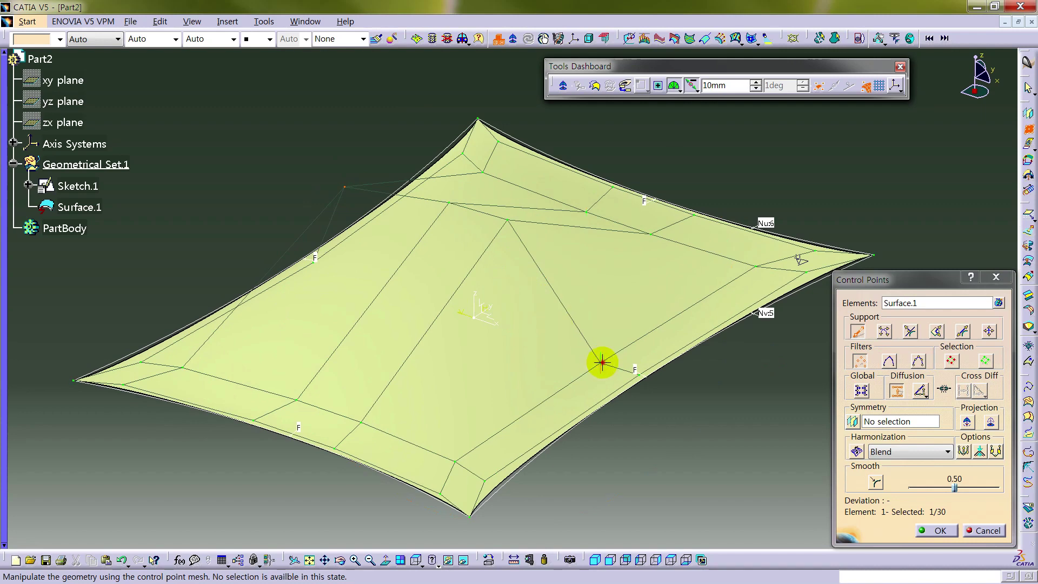
{"action": "left_click_drag", "start_coordinate": [602, 361], "coordinate": [625, 244]}
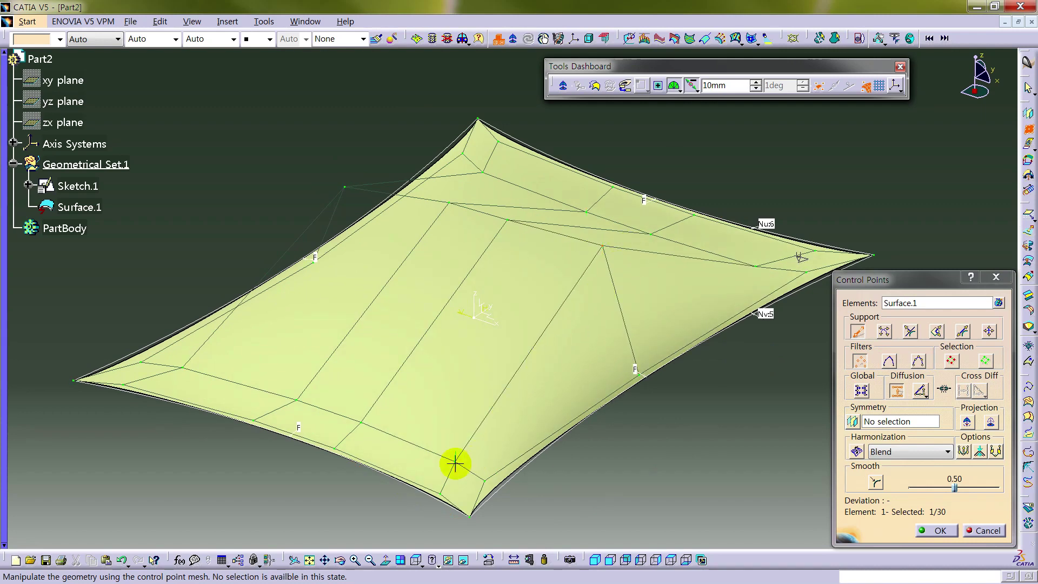
- Adjust the heights of the middle mesh line's four raised points into a near-symmetric arch, with the two central points highest
{"action": "left_click", "coordinate": [656, 561]}
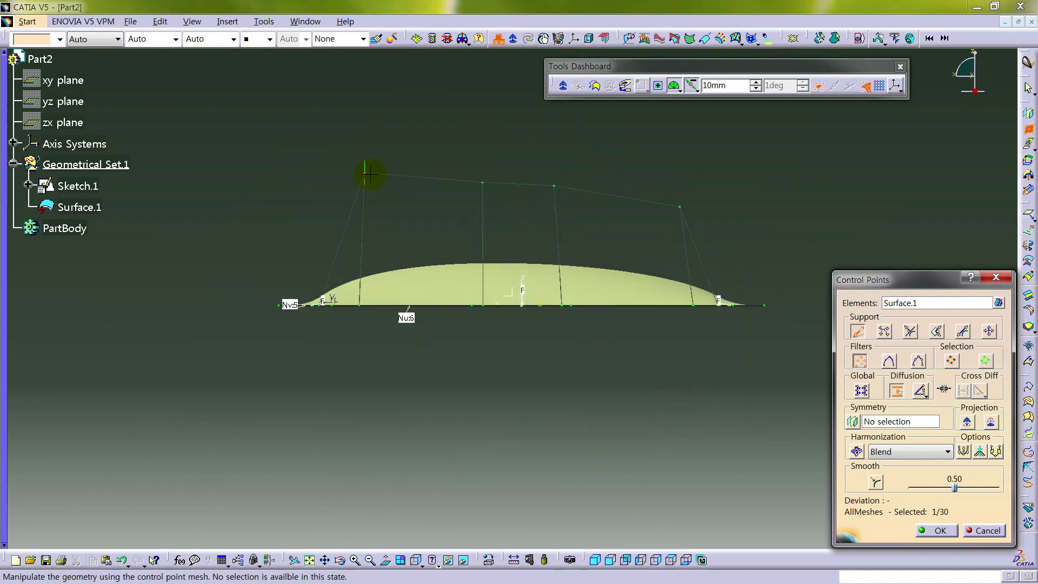
{"action": "left_click_drag", "start_coordinate": [484, 184], "coordinate": [483, 123]}
{"action": "left_click_drag", "start_coordinate": [560, 140], "coordinate": [556, 104]}
{"action": "middle_click_drag", "start_coordinate": [544, 192], "coordinate": [547, 251]}
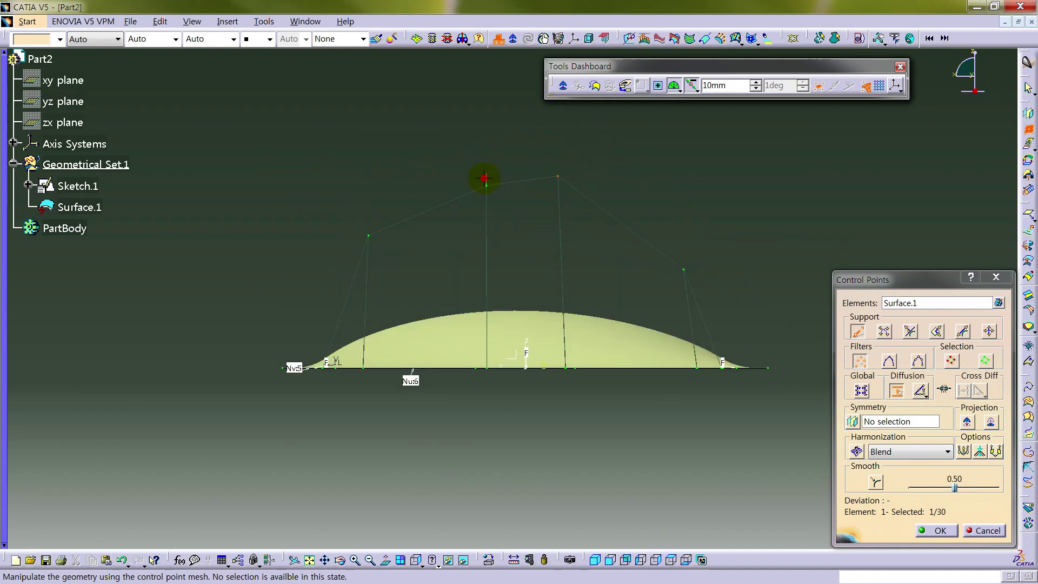
{"action": "left_click_drag", "start_coordinate": [484, 178], "coordinate": [487, 161]}
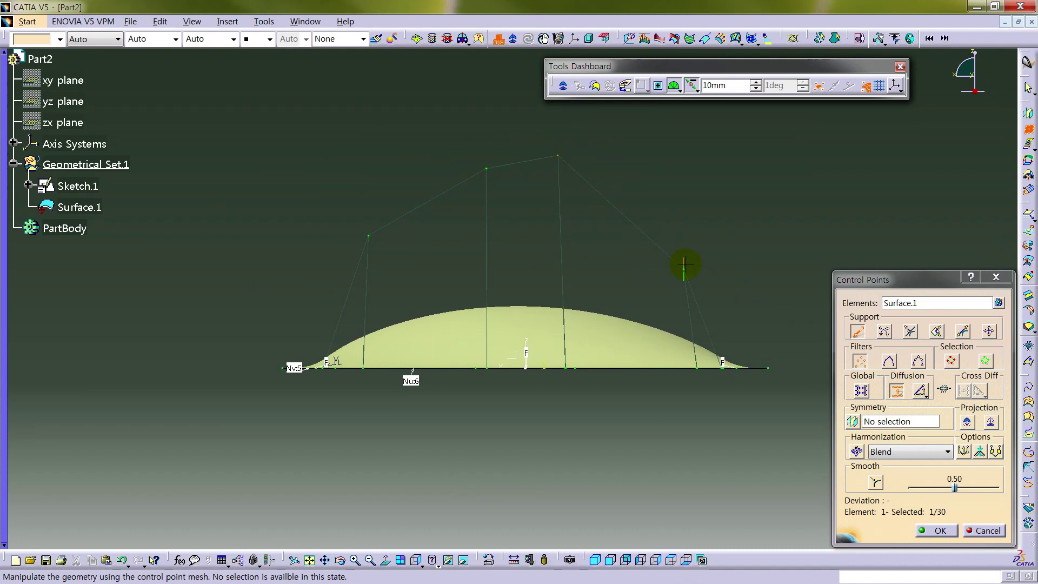
{"action": "left_click_drag", "start_coordinate": [686, 253], "coordinate": [686, 237]}
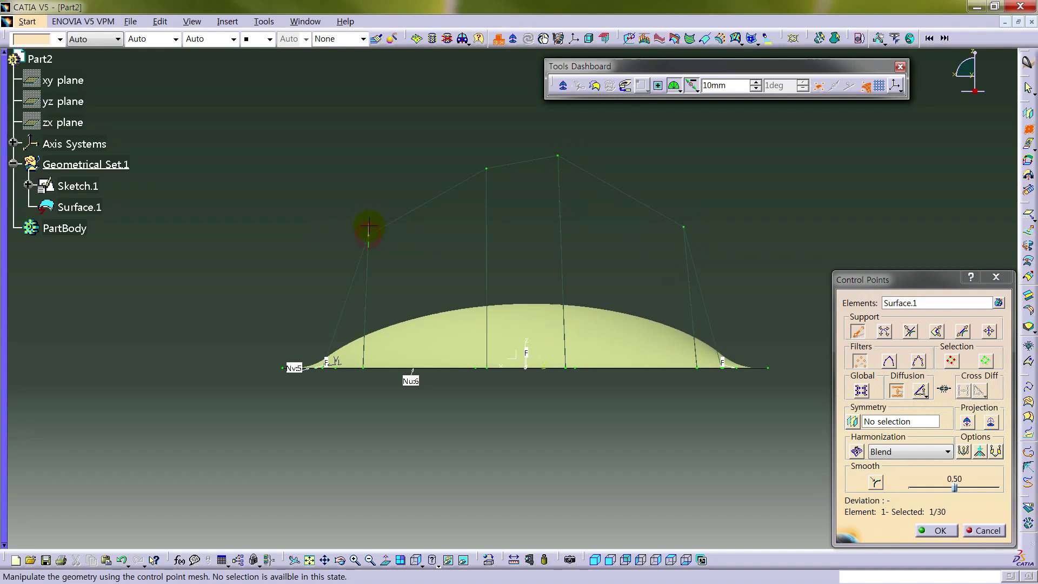
{"action": "left_click_drag", "start_coordinate": [369, 234], "coordinate": [368, 224]}
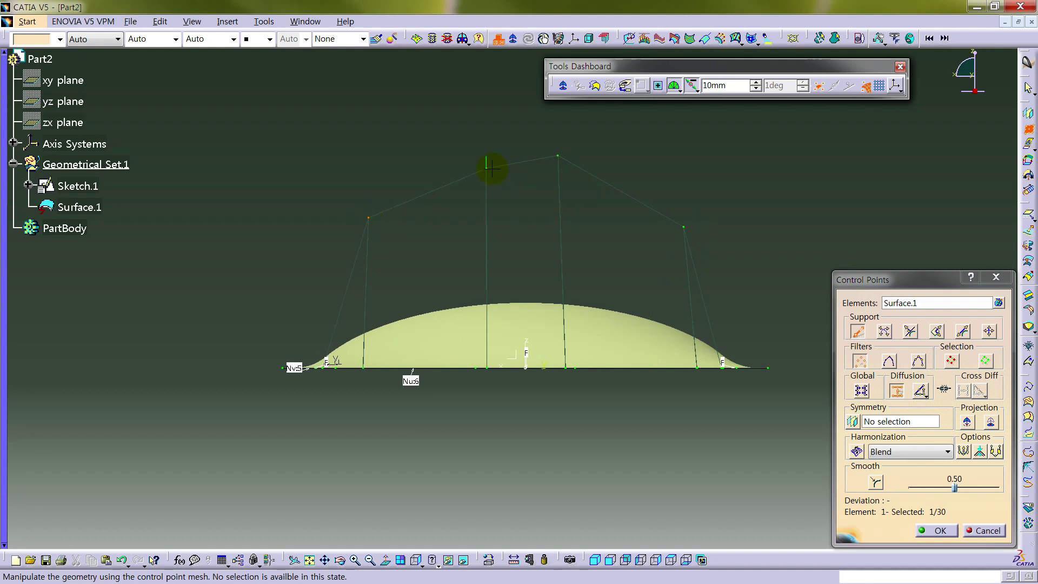
{"action": "left_click_drag", "start_coordinate": [486, 165], "coordinate": [486, 158]}
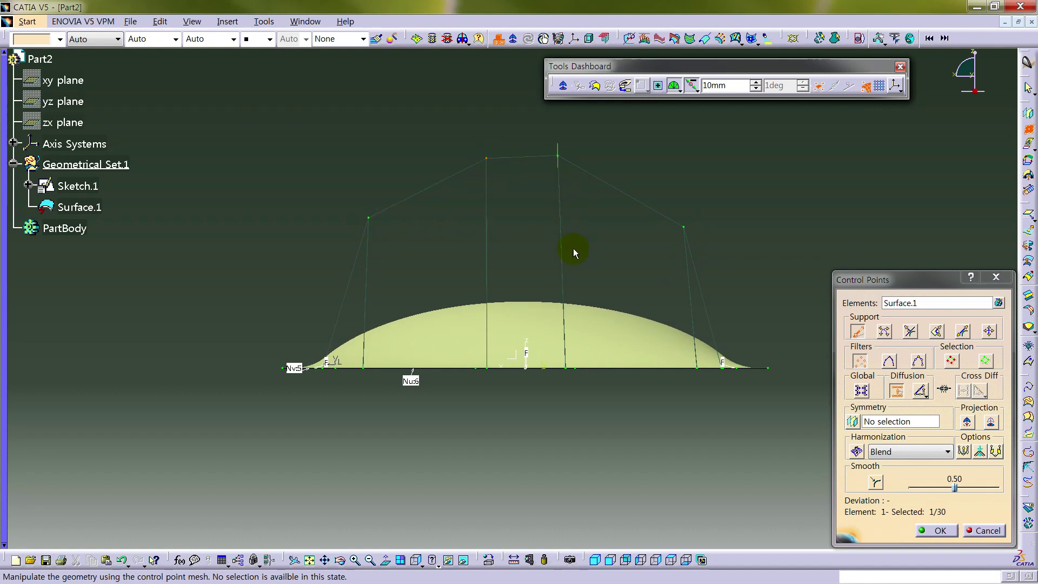
- Raise the four interior control points of the right interior mesh line, on the Nu:6 side, above the base plane
{"action": "middle_click_drag", "start_coordinate": [486, 304], "coordinate": [546, 464]}
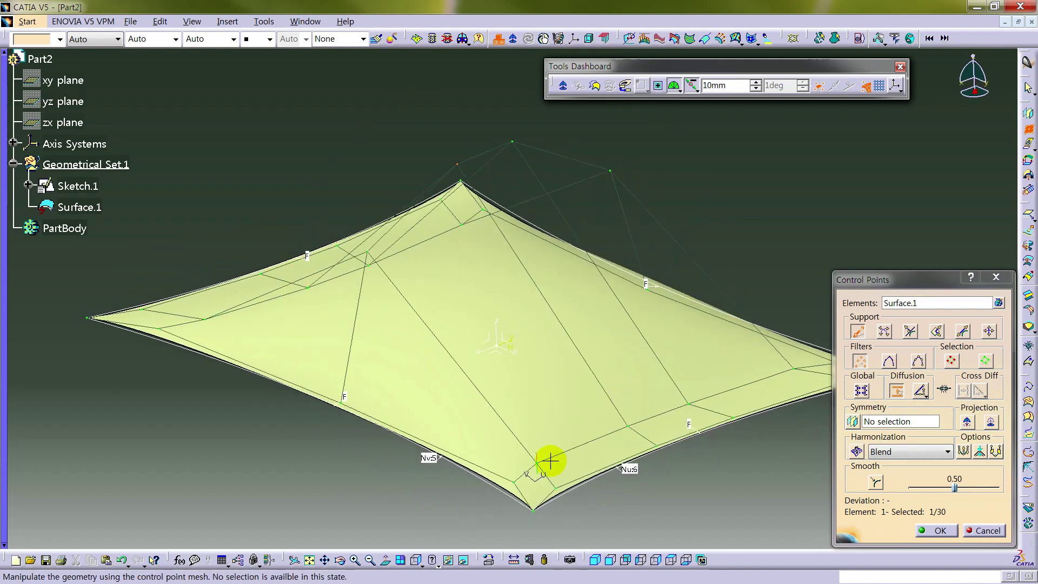
{"action": "left_click_drag", "start_coordinate": [537, 465], "coordinate": [535, 384]}
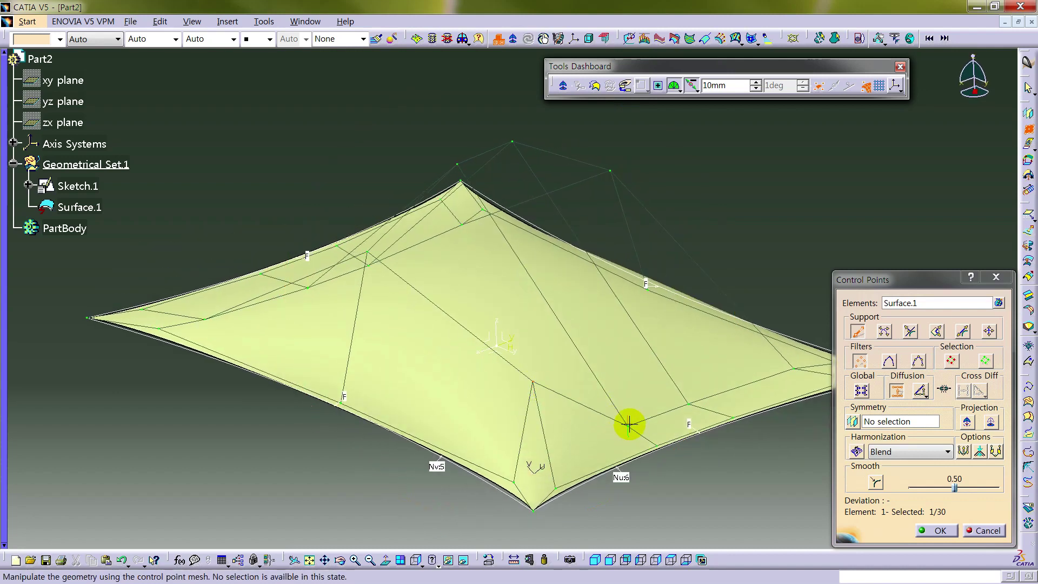
{"action": "left_click_drag", "start_coordinate": [619, 399], "coordinate": [607, 327]}
{"action": "left_click_drag", "start_coordinate": [688, 398], "coordinate": [673, 320]}
{"action": "left_click_drag", "start_coordinate": [790, 369], "coordinate": [791, 299]}
- Fine-tune the heights of the right mesh line's four raised points into an even arch below the middle one
{"action": "left_click", "coordinate": [657, 561]}
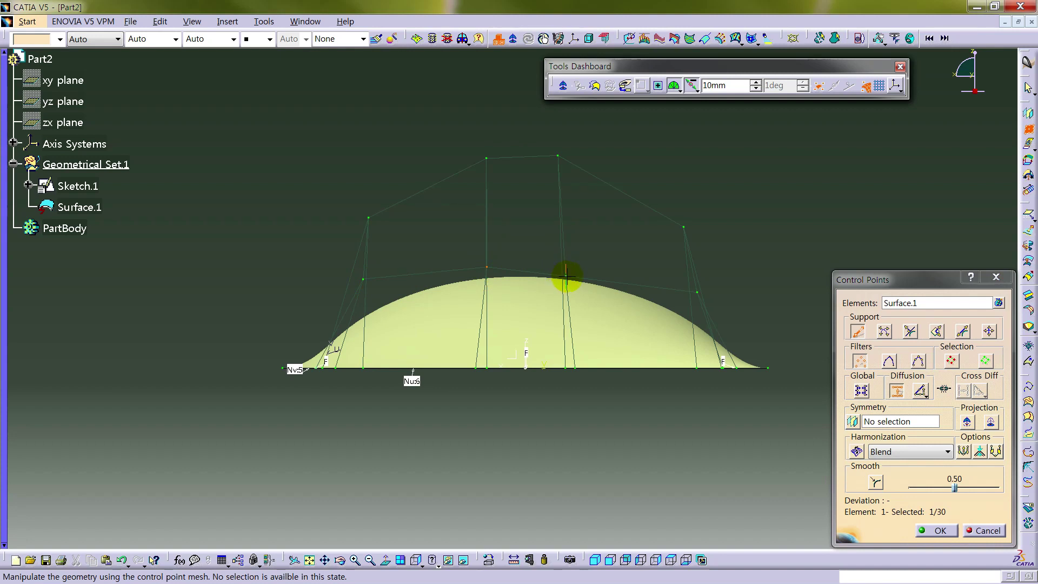
{"action": "left_click_drag", "start_coordinate": [565, 277], "coordinate": [567, 244]}
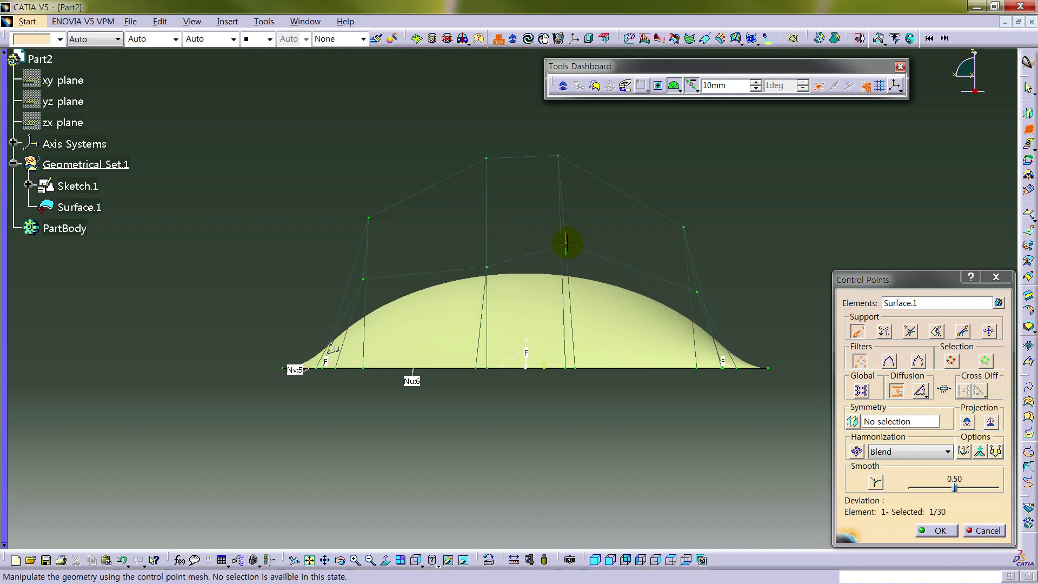
{"action": "left_click_drag", "start_coordinate": [698, 285], "coordinate": [702, 262]}
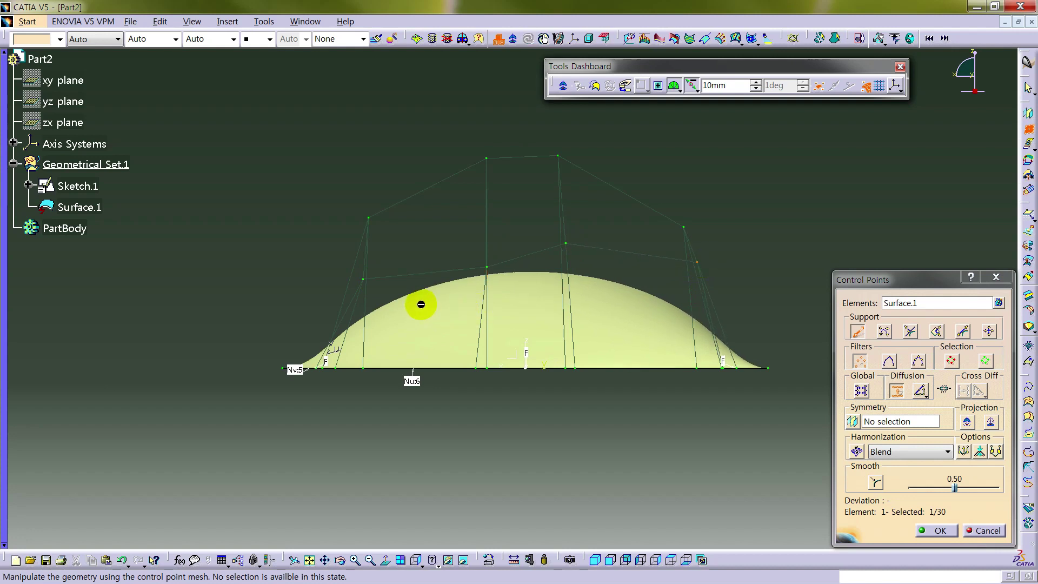
{"action": "middle_click_drag", "start_coordinate": [486, 265], "coordinate": [492, 292]}
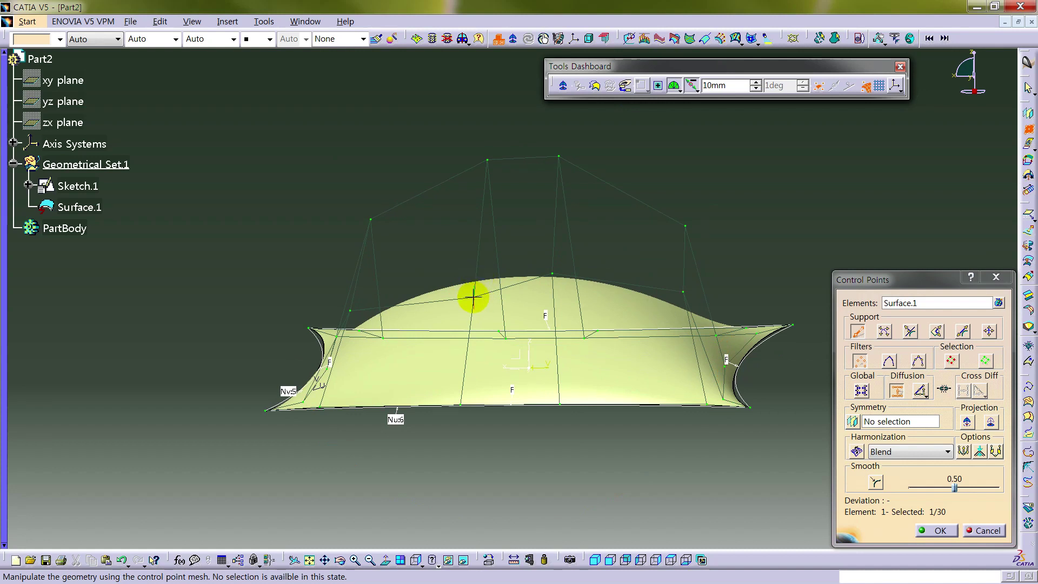
{"action": "left_click_drag", "start_coordinate": [473, 297], "coordinate": [477, 273]}
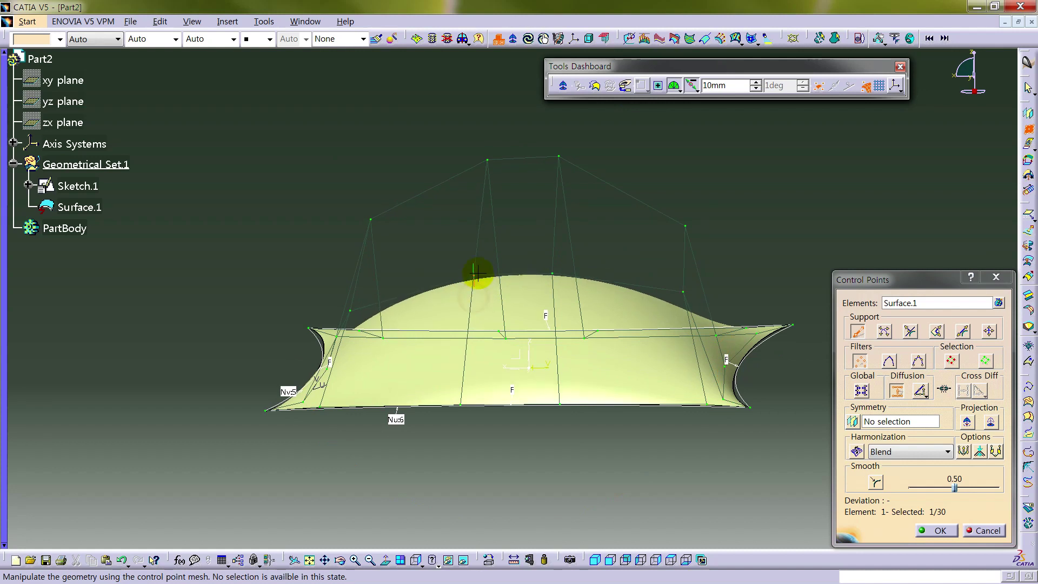
{"action": "left_click", "coordinate": [656, 560]}
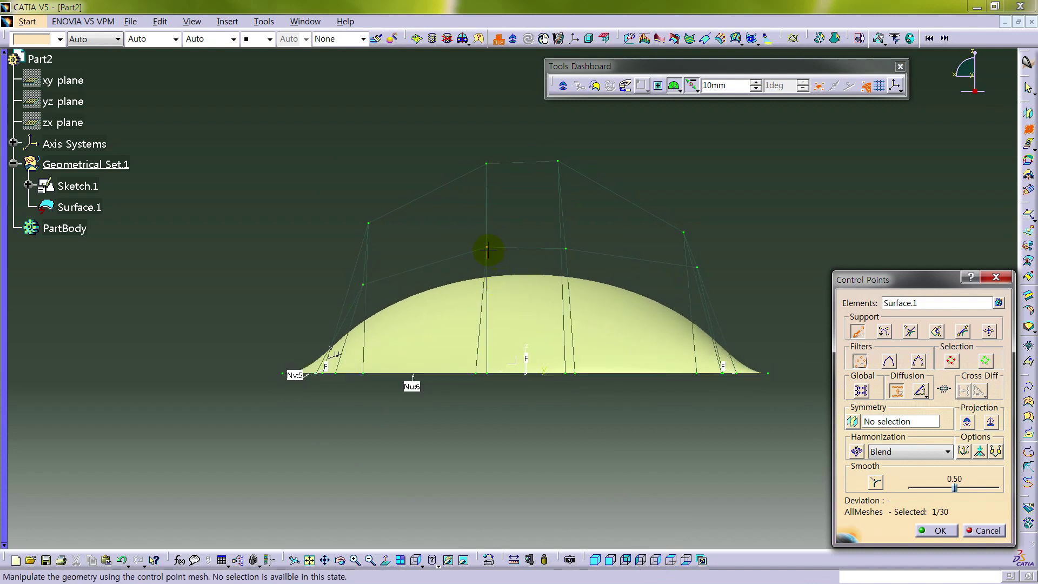
{"action": "left_click", "coordinate": [487, 250]}
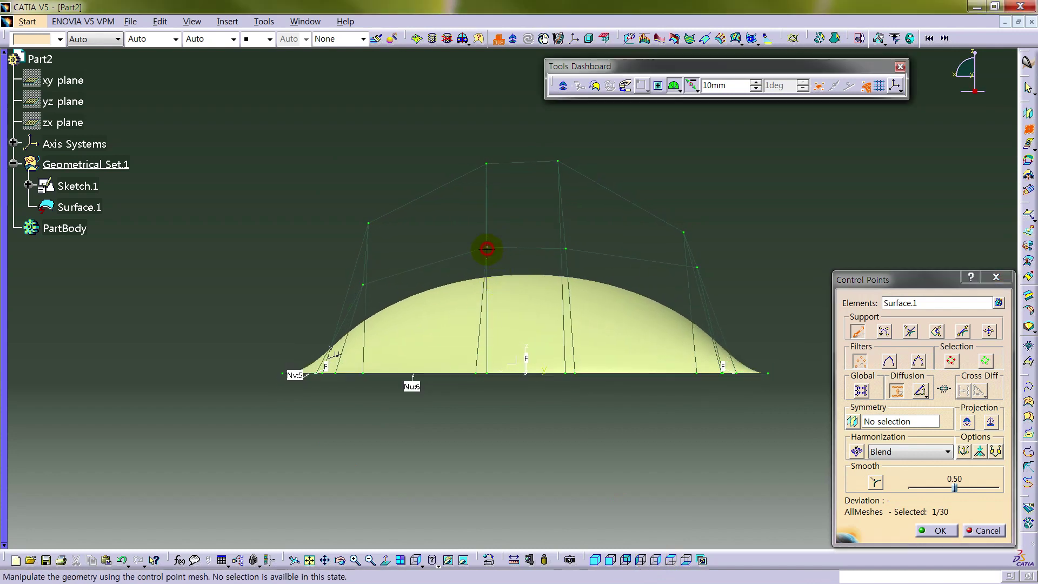
{"action": "left_click", "coordinate": [364, 287]}
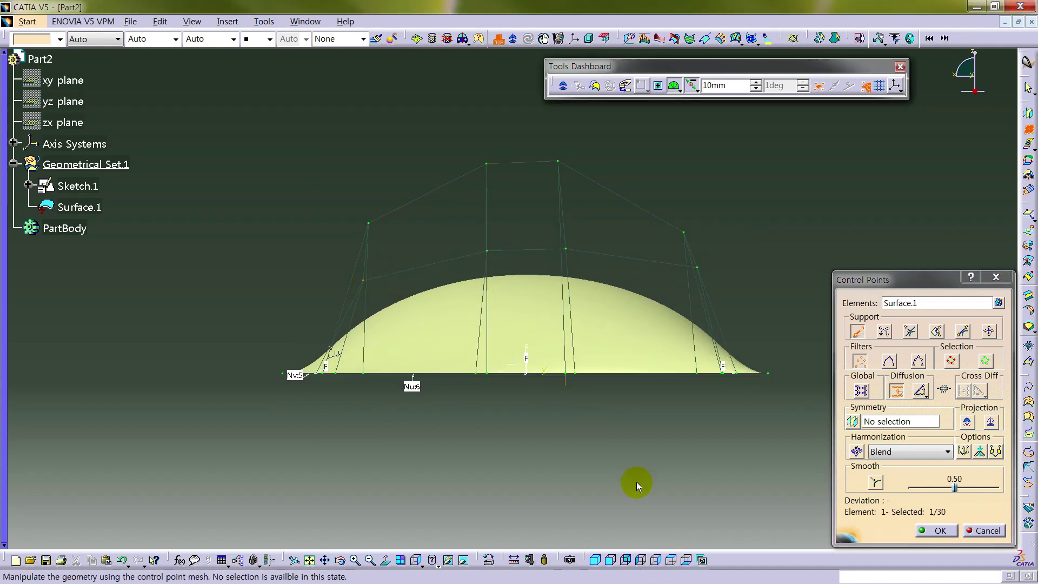
- Raise the four interior control points of the left interior mesh line, opposite the Nu:6 side
{"action": "middle_click_drag", "start_coordinate": [406, 371], "coordinate": [355, 385]}
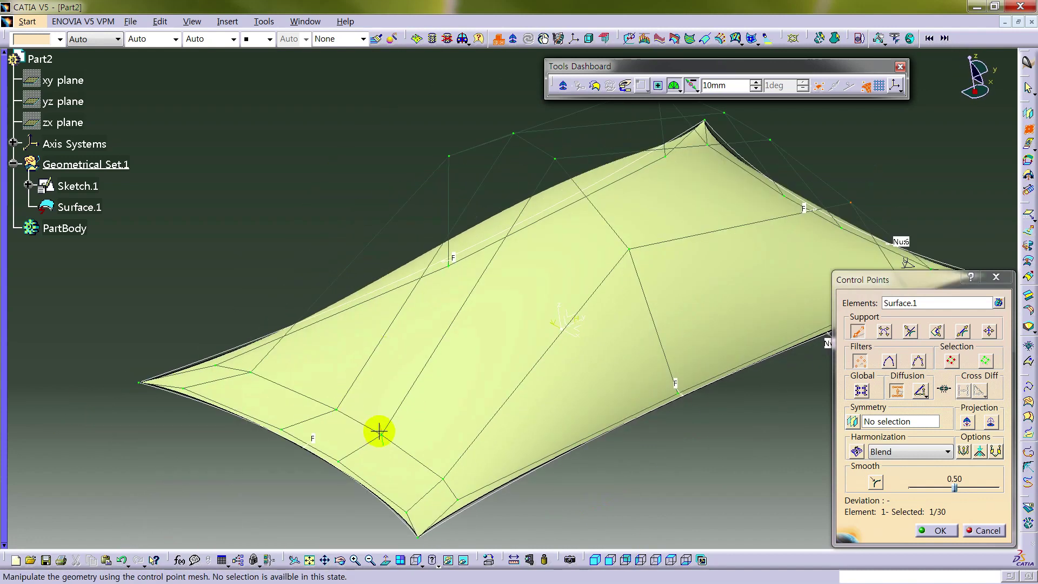
{"action": "left_click_drag", "start_coordinate": [383, 434], "coordinate": [269, 321]}
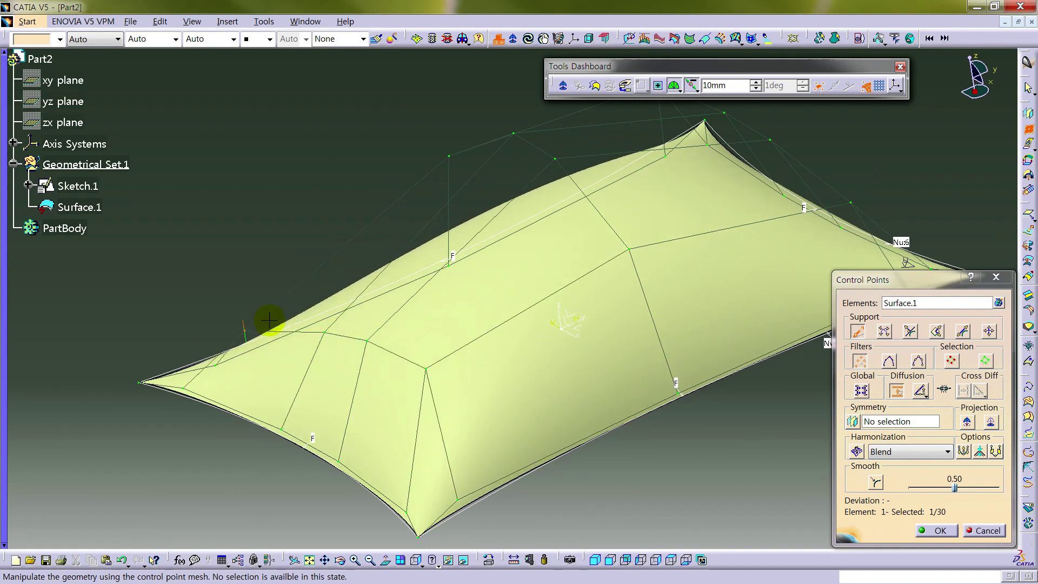
{"action": "middle_click_drag", "start_coordinate": [225, 364], "coordinate": [448, 355]}
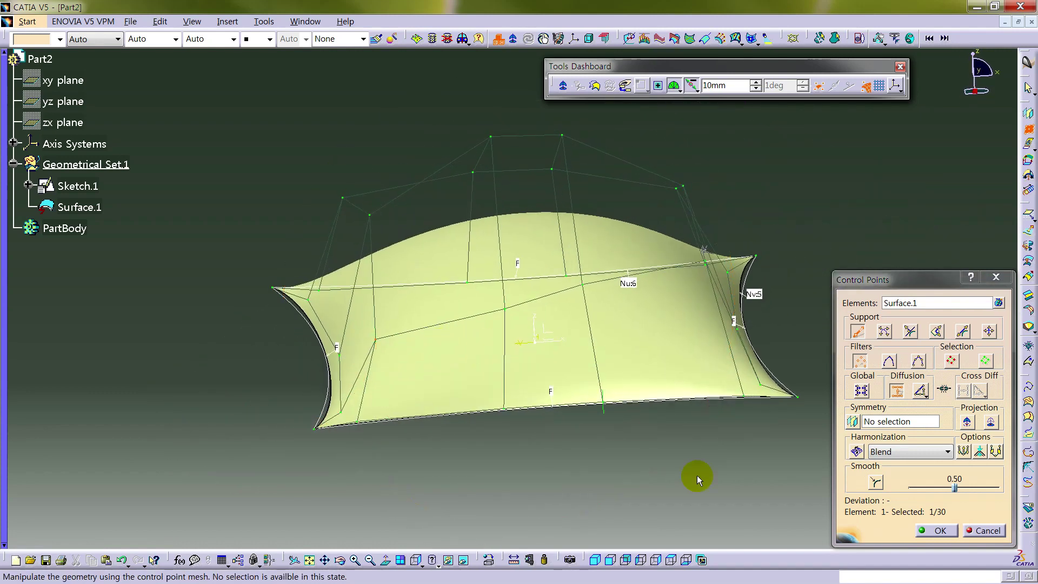
- Fine-tune the left mesh line's four raised points to match the arch of the opposite interior line and accept the control-point edit
{"action": "left_click", "coordinate": [656, 560]}
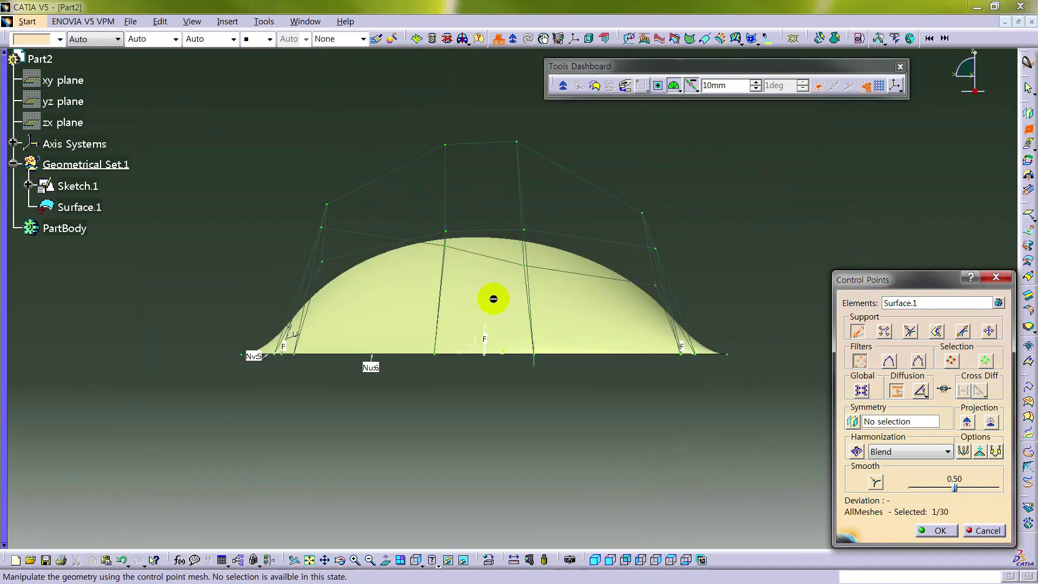
{"action": "left_click", "coordinate": [642, 560]}
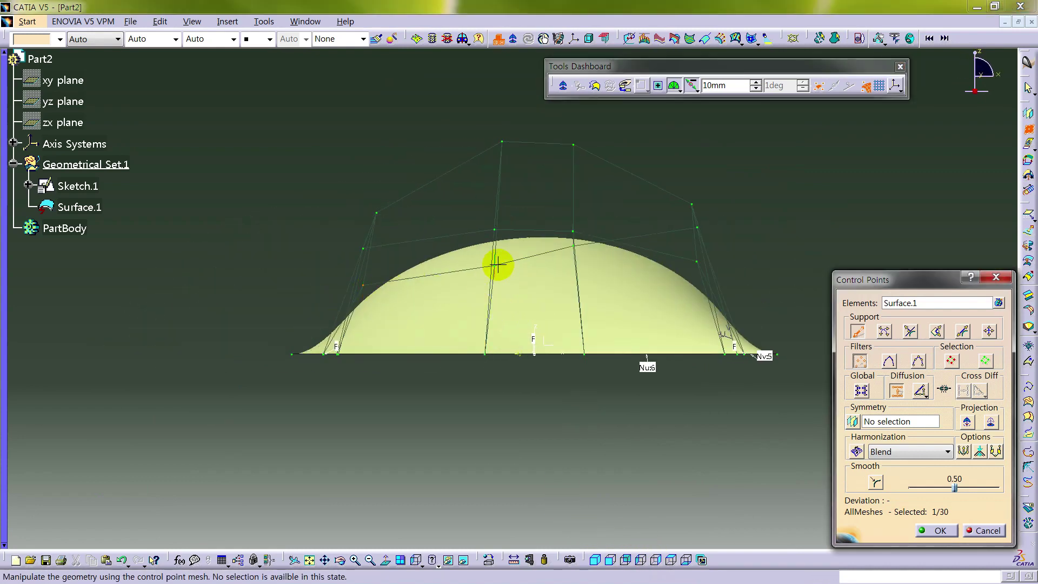
{"action": "left_click_drag", "start_coordinate": [495, 264], "coordinate": [496, 228]}
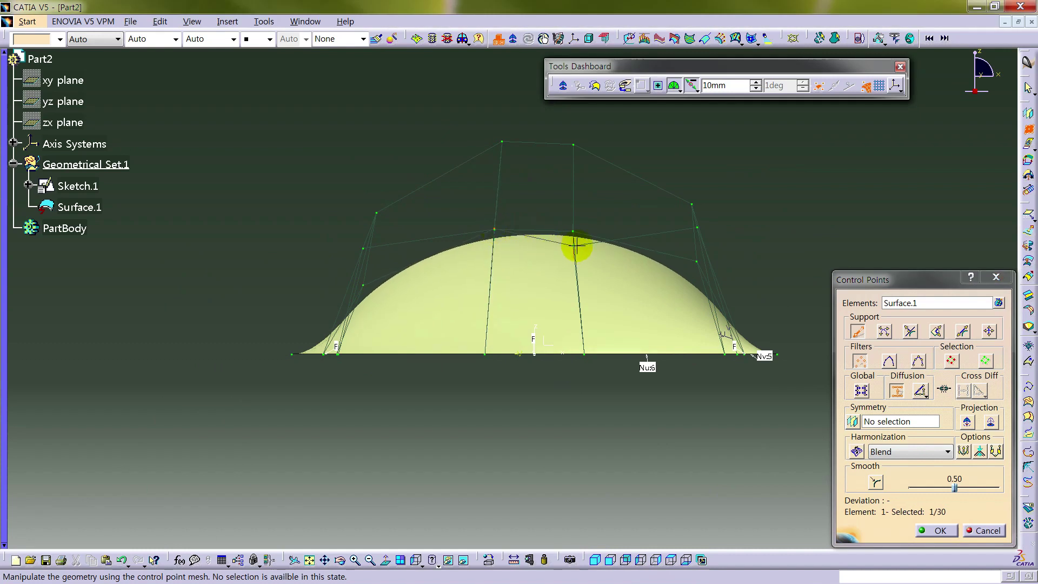
{"action": "left_click_drag", "start_coordinate": [573, 246], "coordinate": [574, 234]}
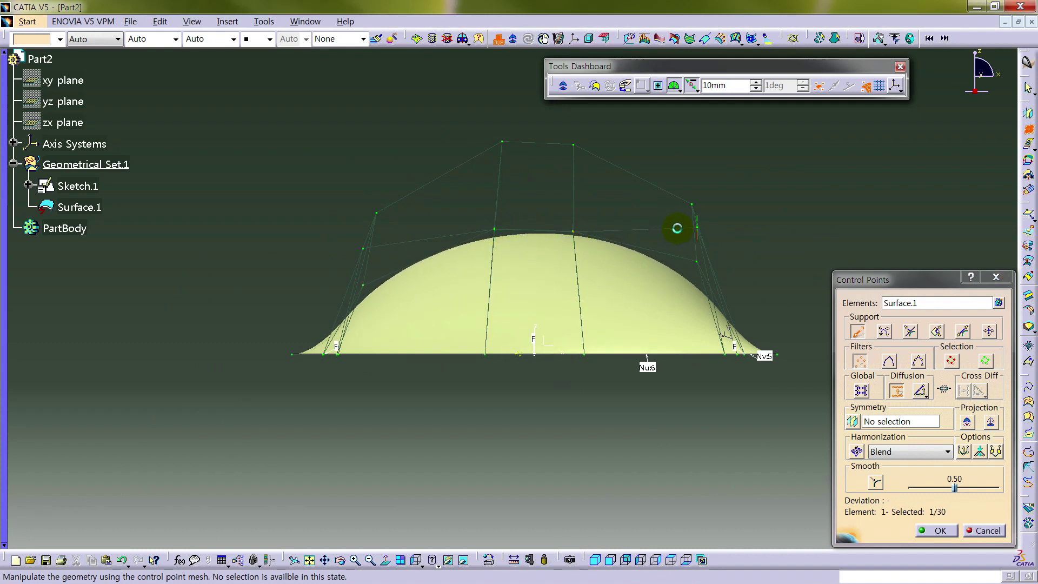
{"action": "left_click_drag", "start_coordinate": [698, 229], "coordinate": [696, 260]}
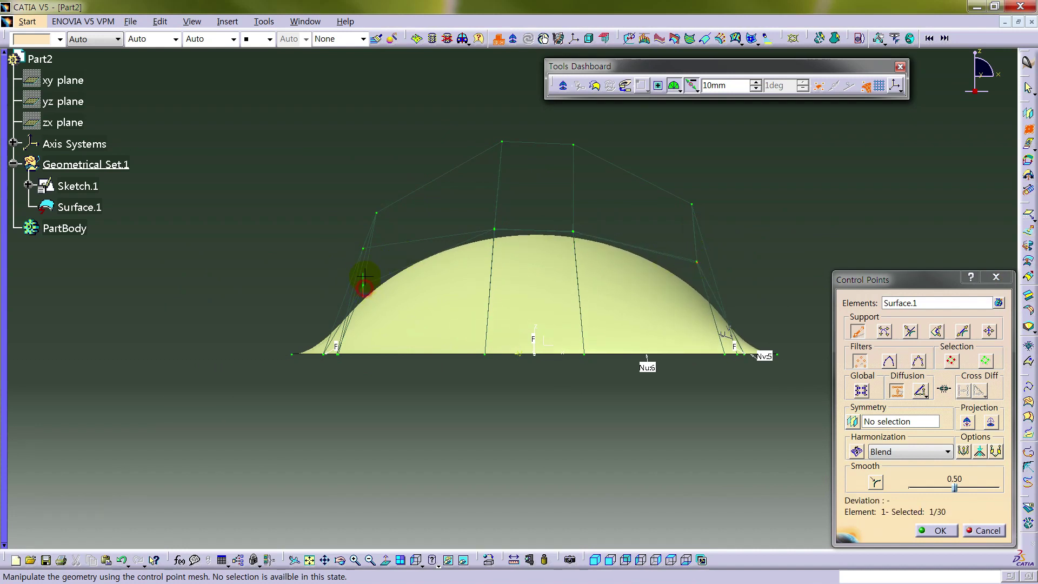
{"action": "left_click_drag", "start_coordinate": [365, 275], "coordinate": [364, 252]}
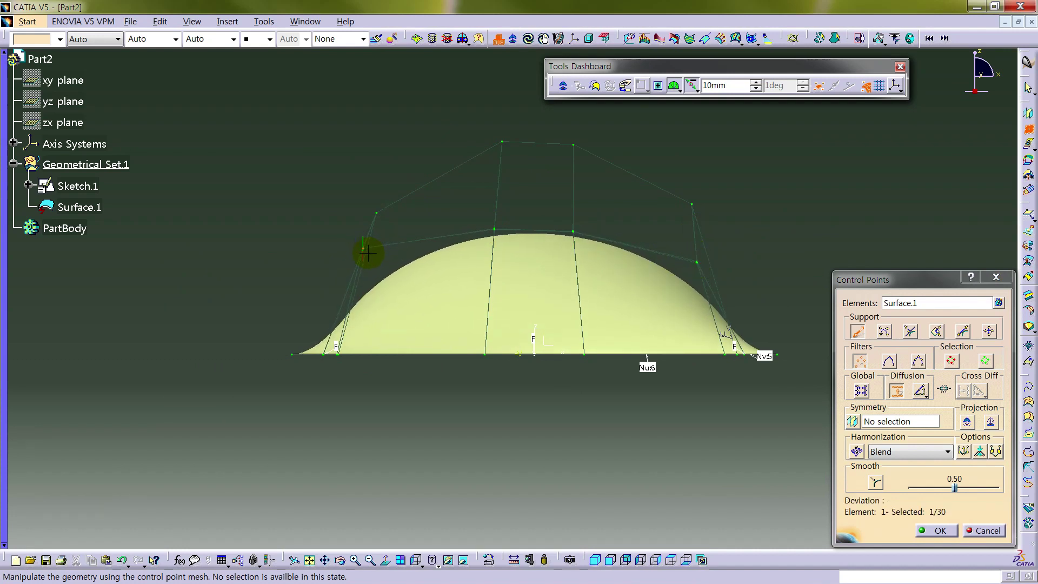
{"action": "middle_click_drag", "start_coordinate": [493, 394], "coordinate": [717, 405]}
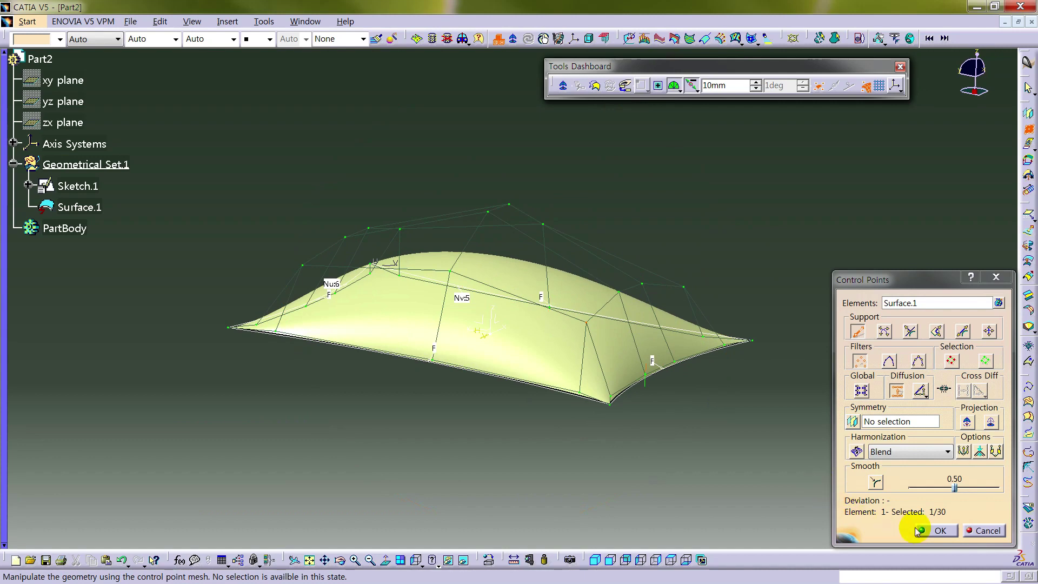
{"action": "left_click", "coordinate": [938, 531]}
- Switch to the Generative Shape Design workbench and mirror the domed surface about the absolute axis system's XY plane with Symmetry
{"action": "middle_click_drag", "start_coordinate": [731, 256], "coordinate": [364, 335]}
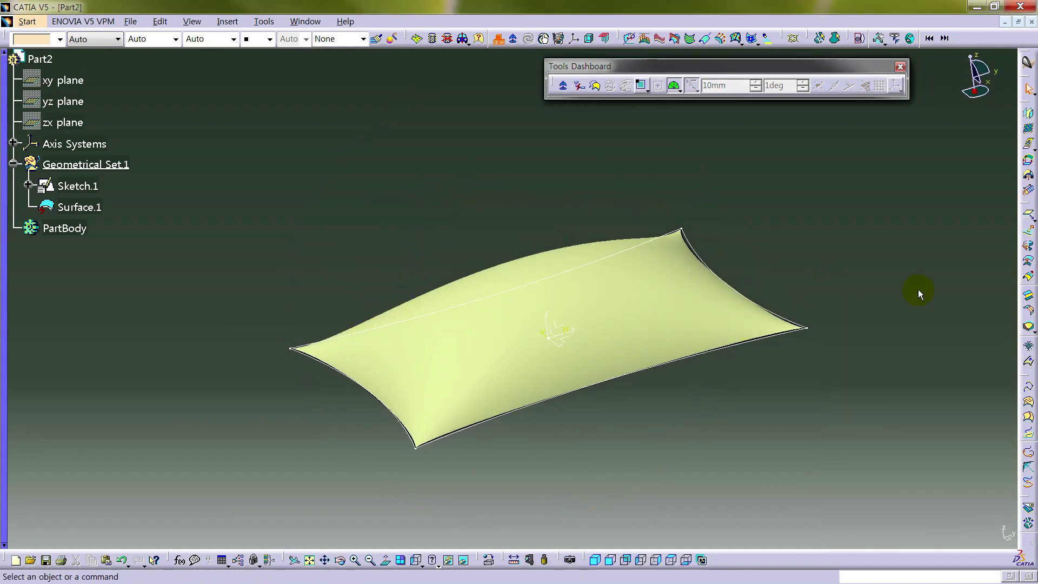
{"action": "left_click", "coordinate": [1027, 63]}
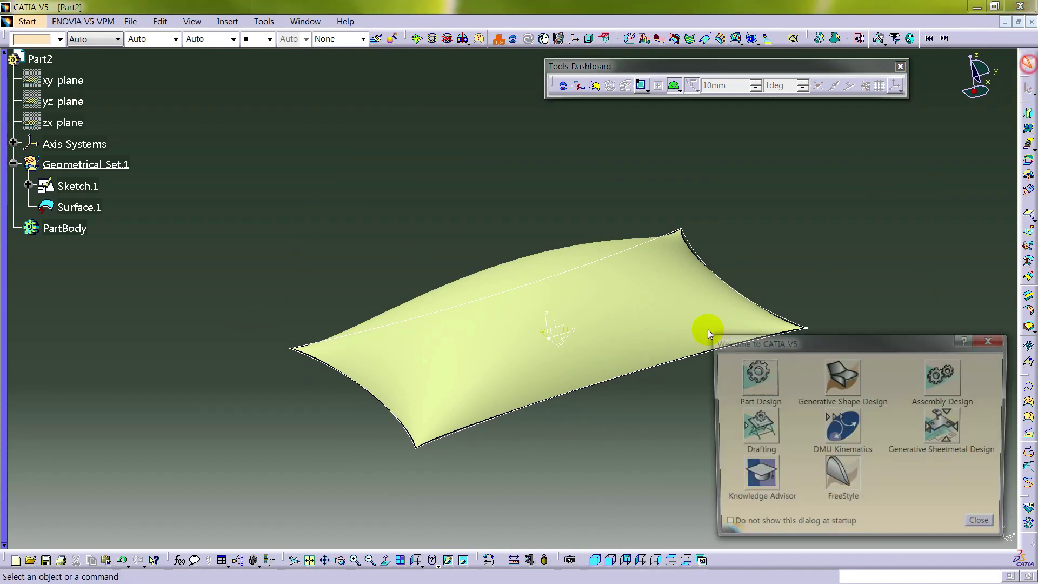
{"action": "left_click", "coordinate": [840, 377]}
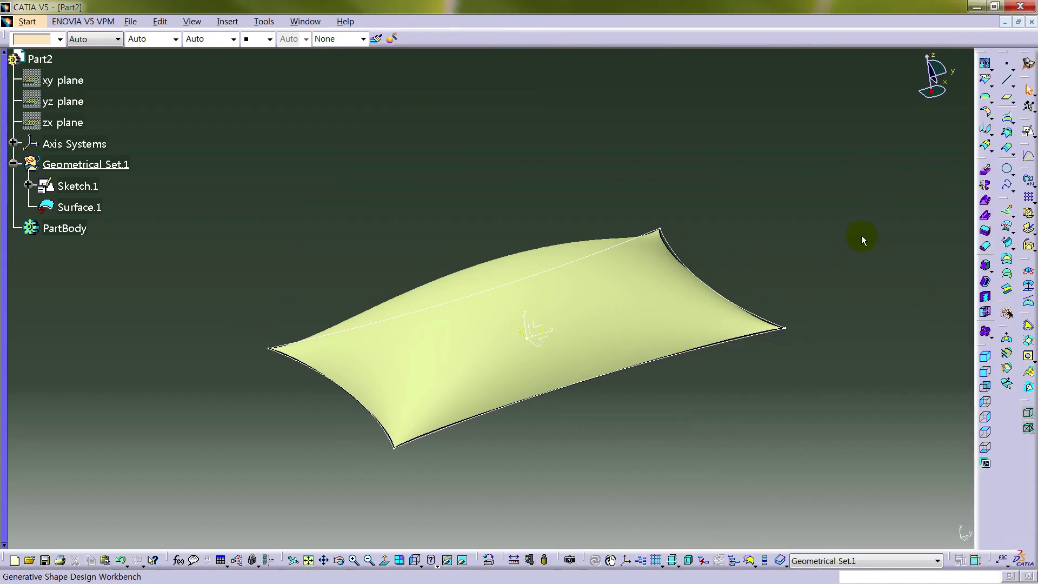
{"action": "left_click", "coordinate": [987, 130]}
{"action": "left_click", "coordinate": [981, 135]}
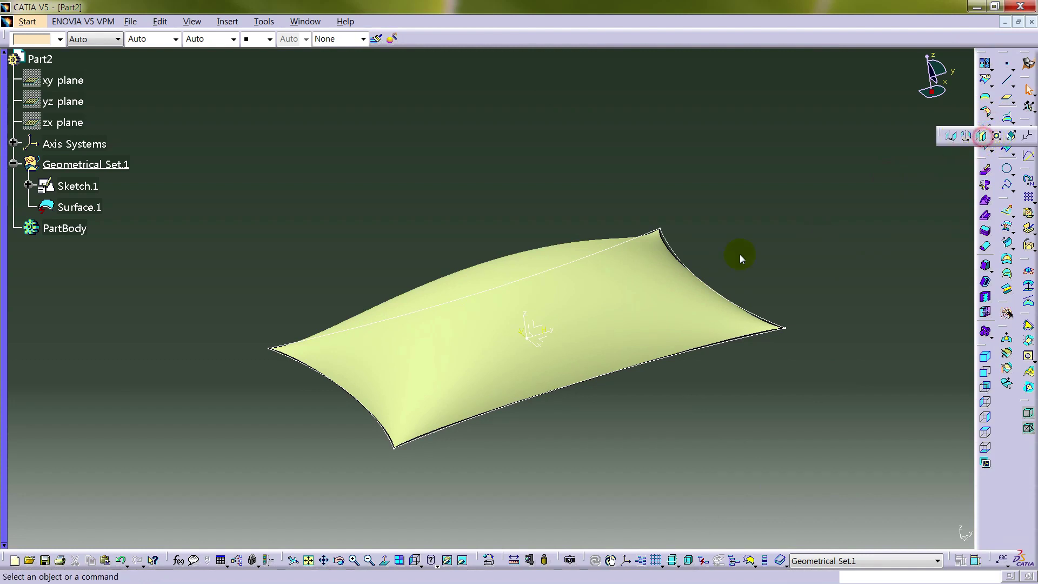
{"action": "left_click", "coordinate": [600, 293]}
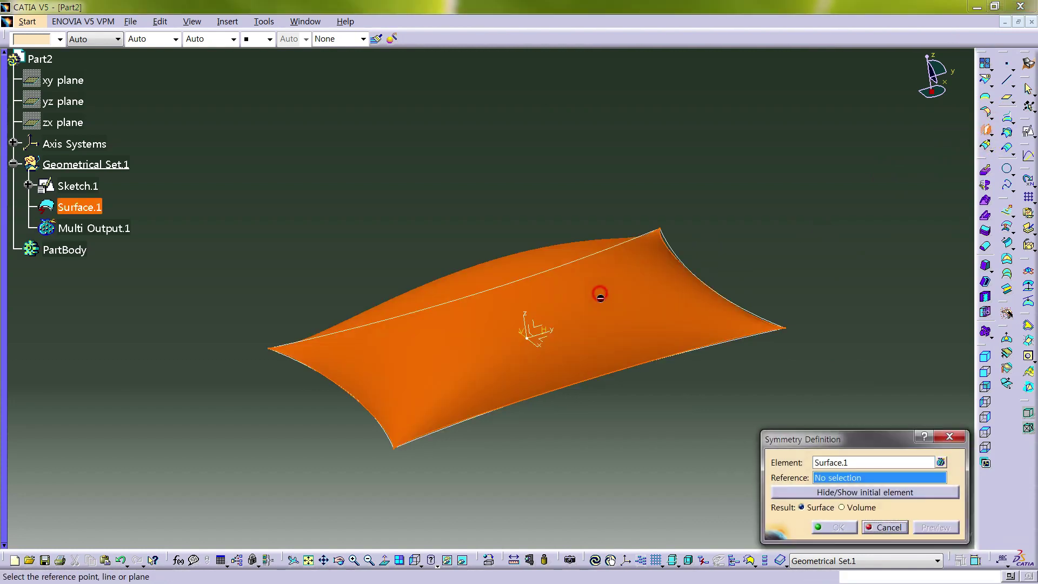
{"action": "left_click", "coordinate": [547, 344]}
{"action": "middle_click_drag", "start_coordinate": [660, 482], "coordinate": [649, 303]}
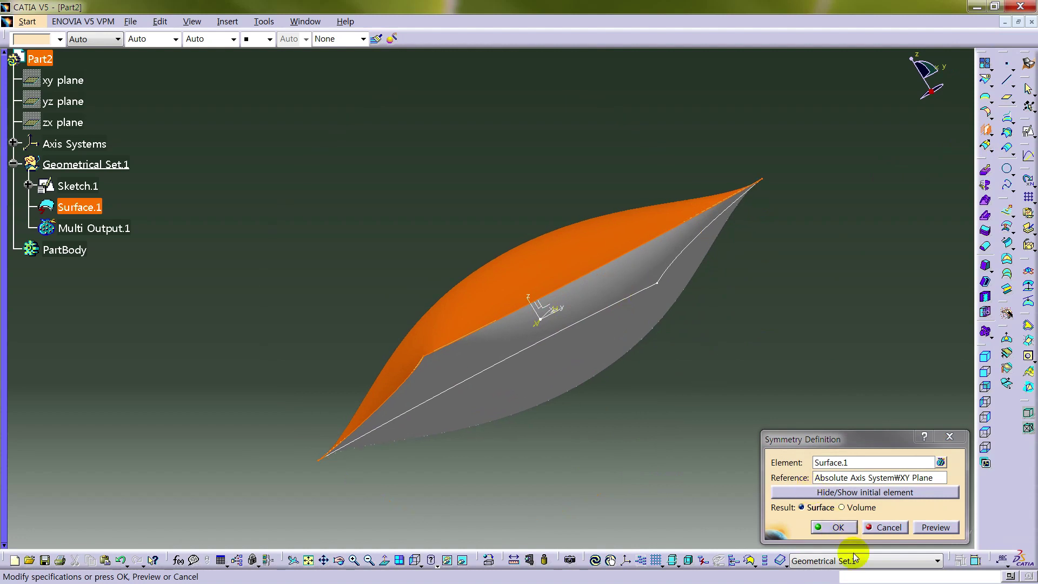
{"action": "left_click", "coordinate": [840, 526]}
- Hide Sketch.1 and set up a Join of Surface.1 and Symmetry.1 with a preview of the result
{"action": "right_click", "coordinate": [75, 187]}
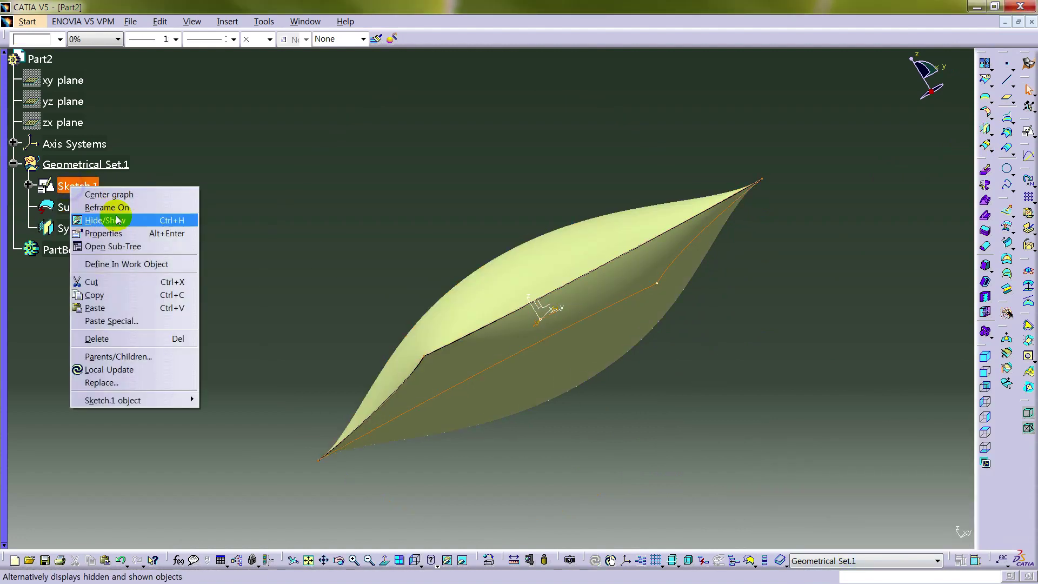
{"action": "left_click", "coordinate": [108, 220]}
{"action": "left_click", "coordinate": [986, 64]}
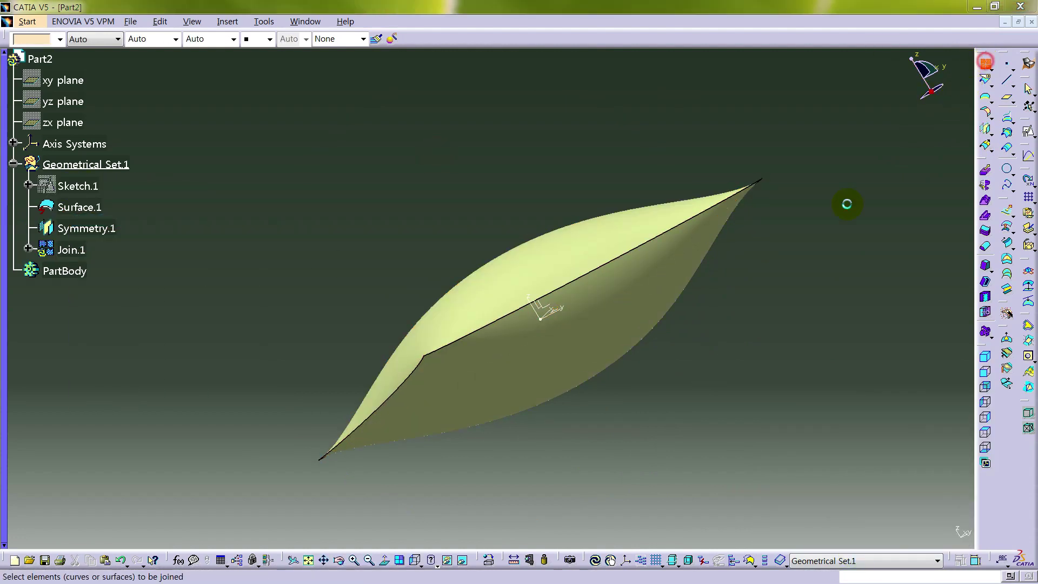
{"action": "left_click", "coordinate": [613, 236]}
{"action": "left_click", "coordinate": [644, 281]}
{"action": "left_click", "coordinate": [935, 527]}
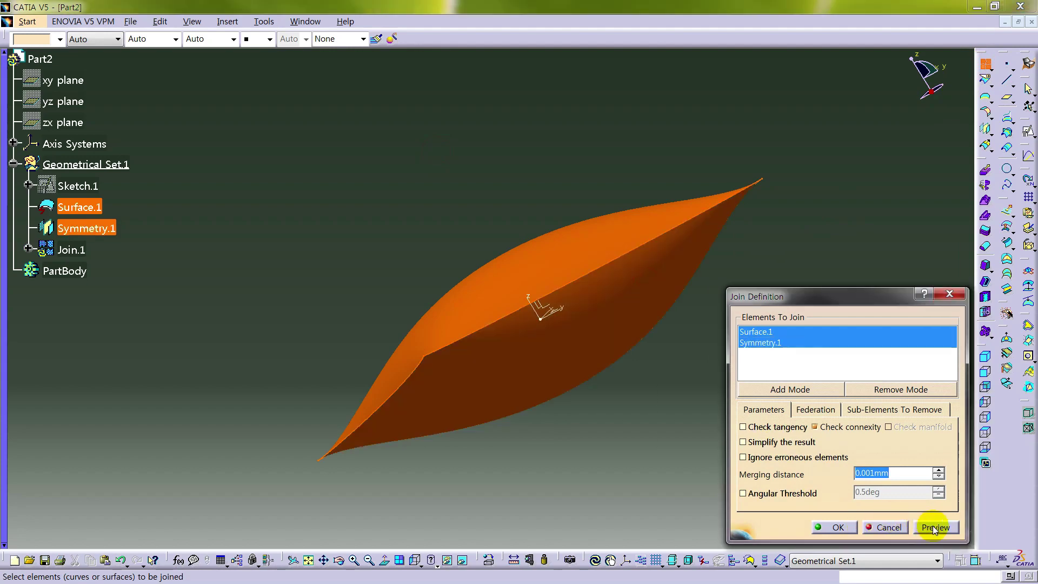